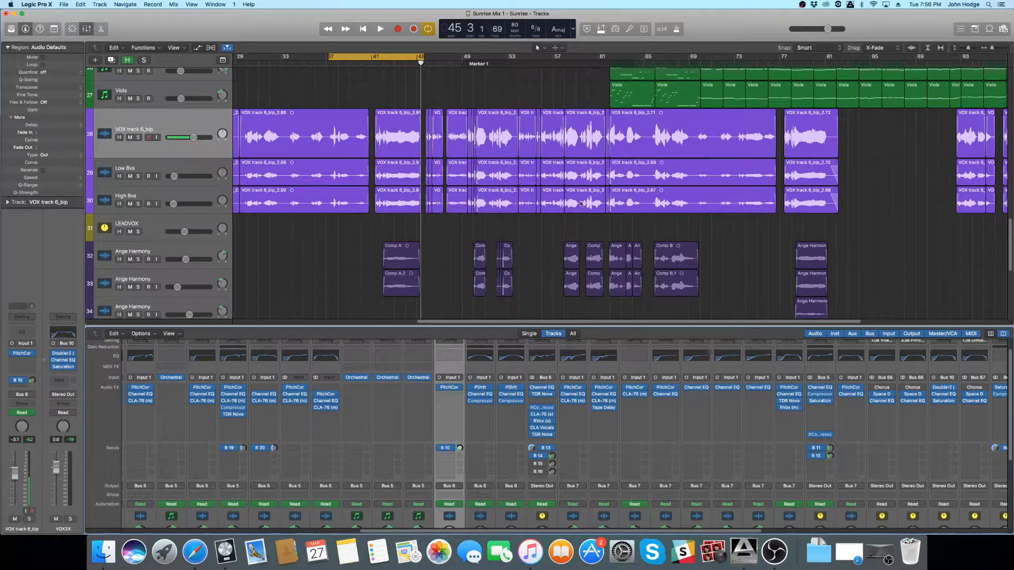
Play back the cycled section of the full mix leading up to bar 45
scroll(581, 204, down, 2)
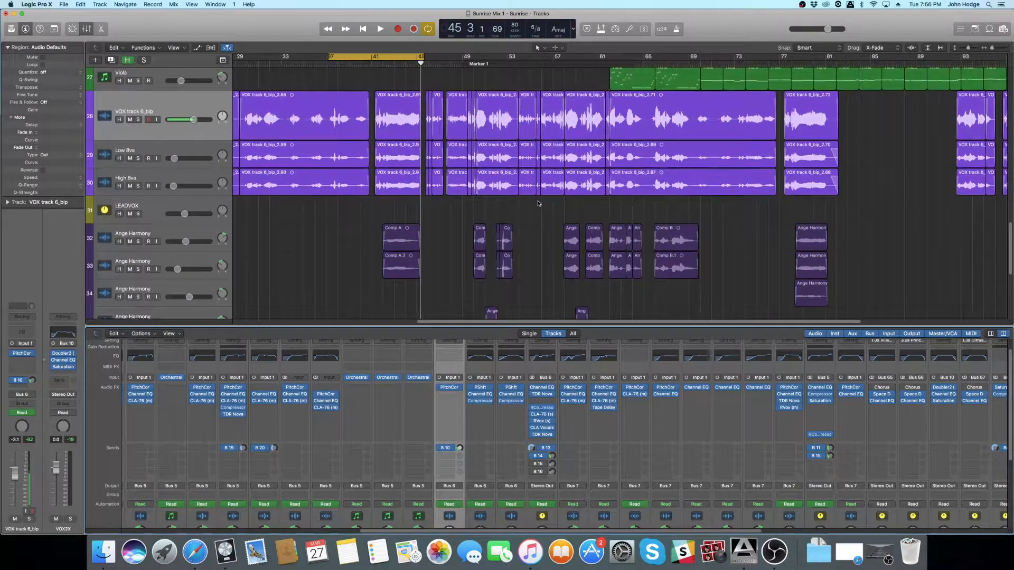
scroll(538, 203, down, 1)
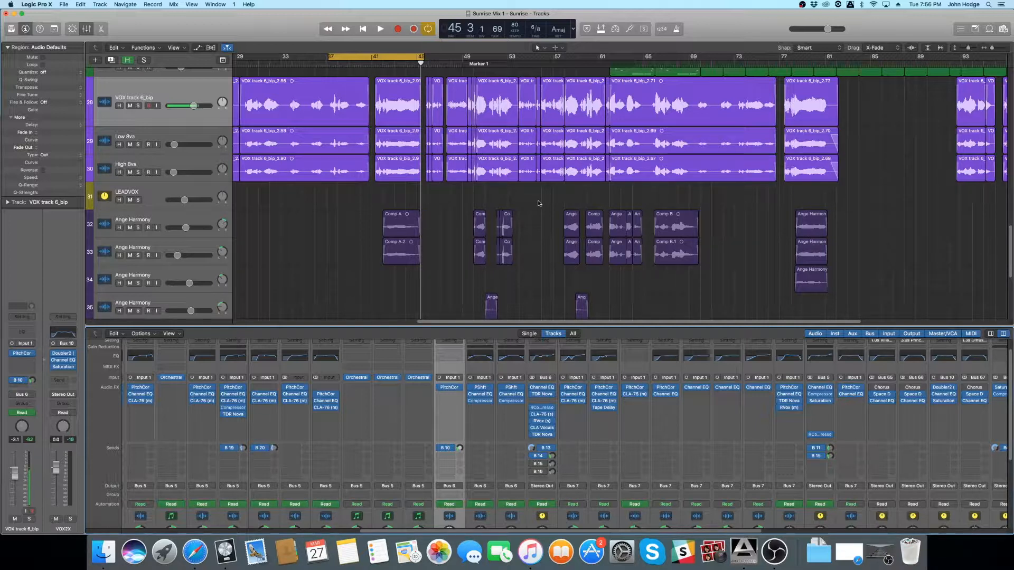
key(space)
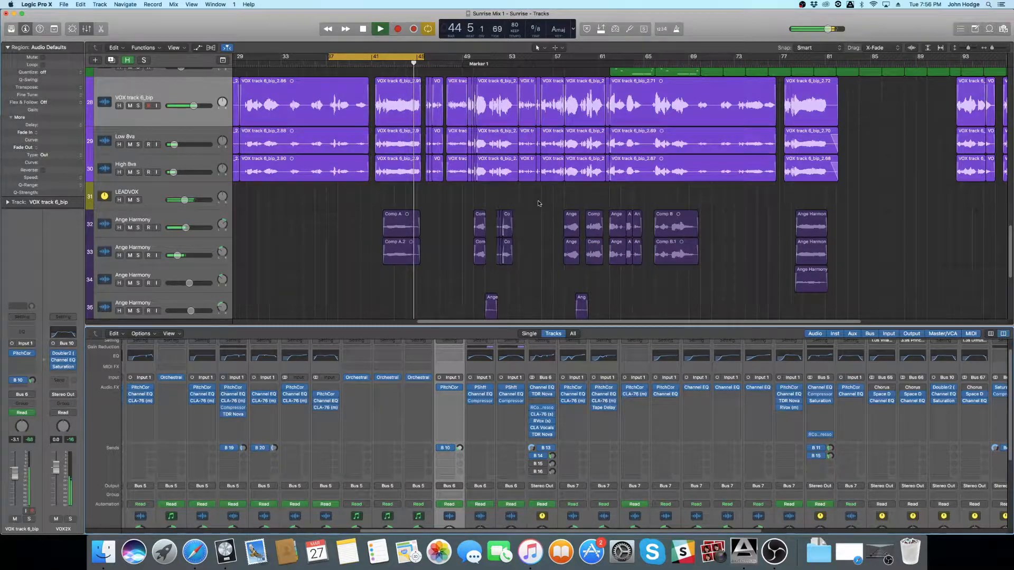
key(space)
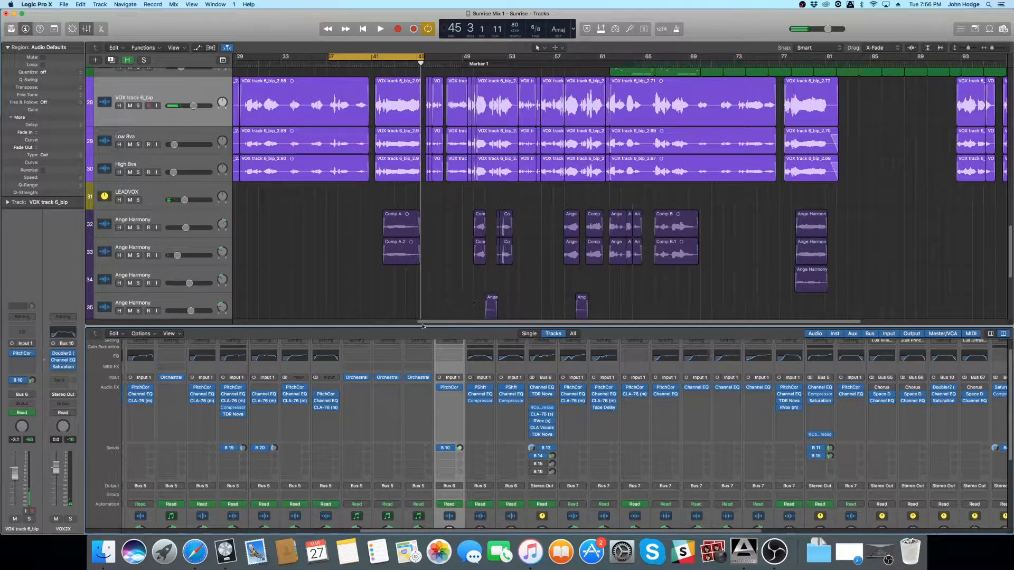
Solo the lead vocal track VOX track 6_bip
scroll(435, 447, down, 2)
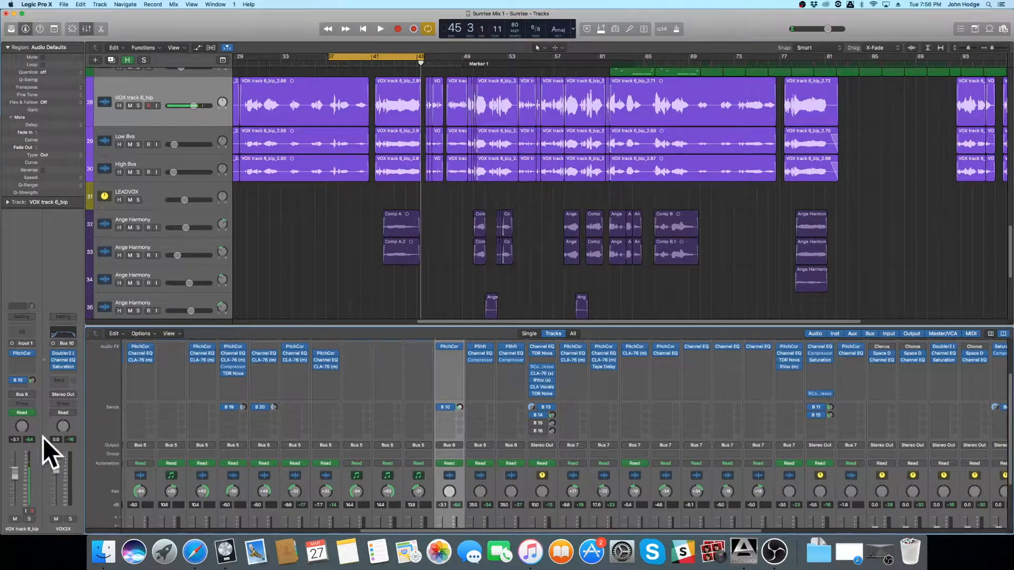
click(30, 521)
scroll(372, 179, up, 3)
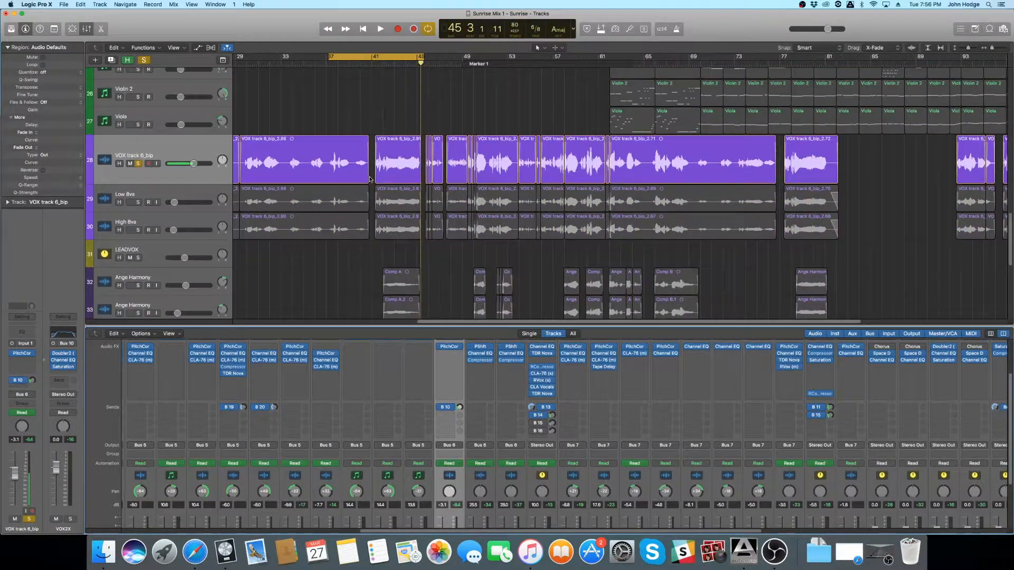
scroll(372, 192, down, 3)
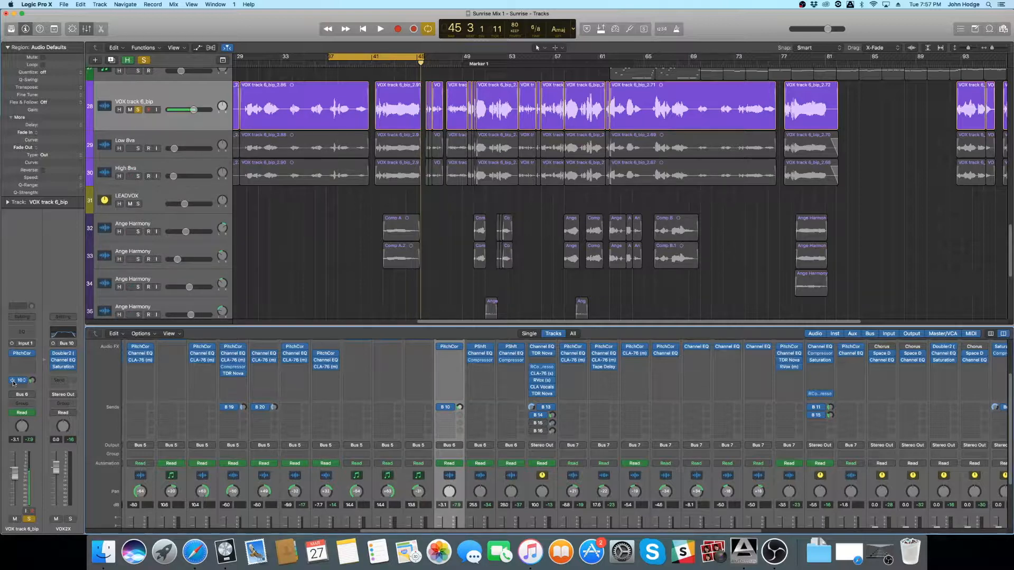
Play the soloed lead vocal while switching its Bus 10 send off and back on to compare the doubling
key(space)
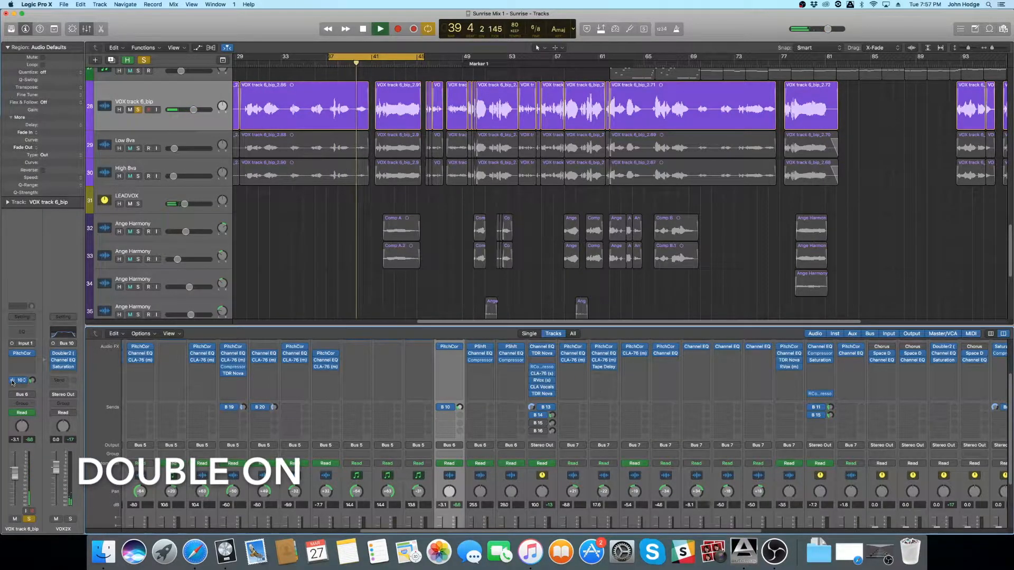
click(13, 380)
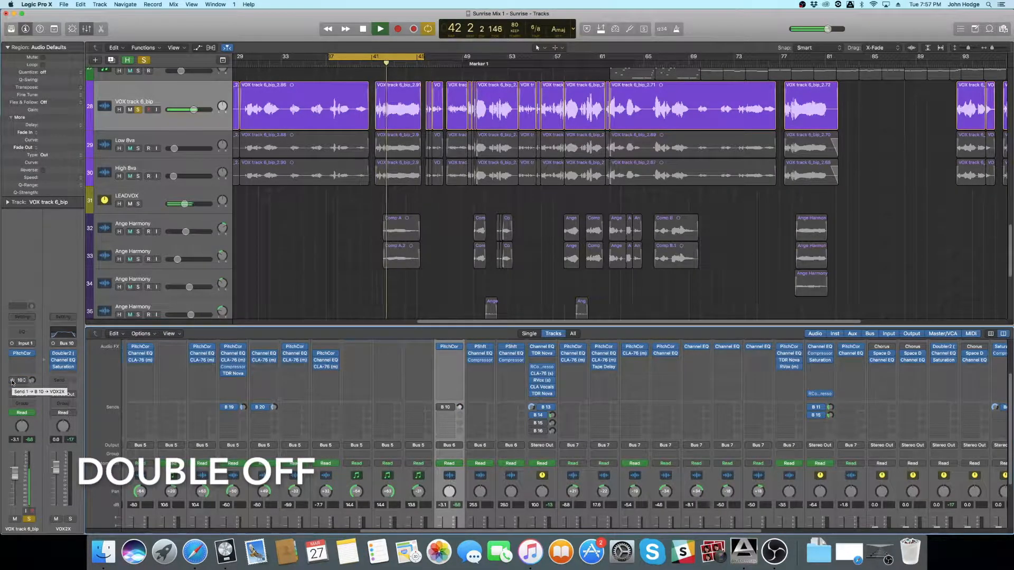
click(12, 380)
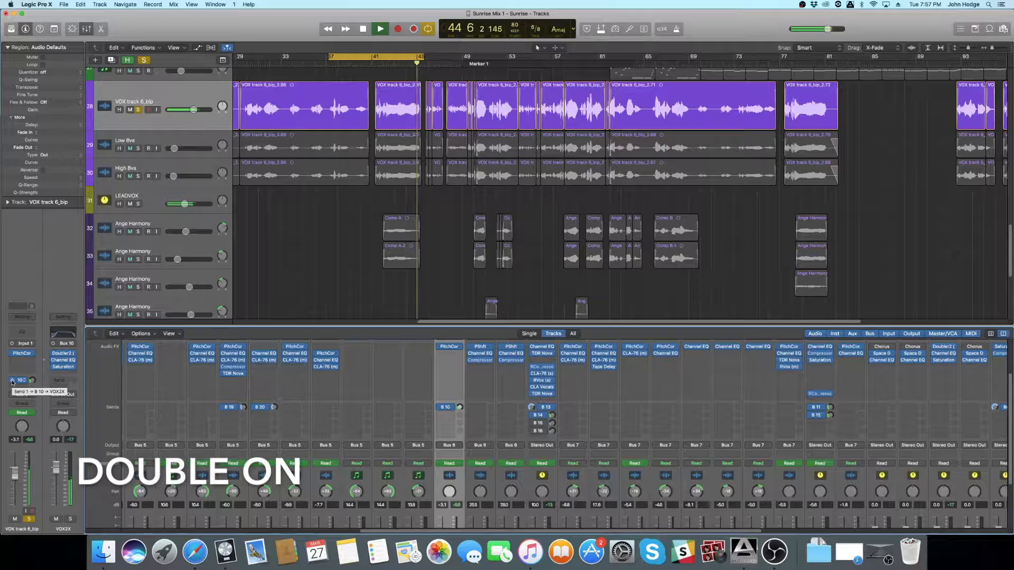
key(space)
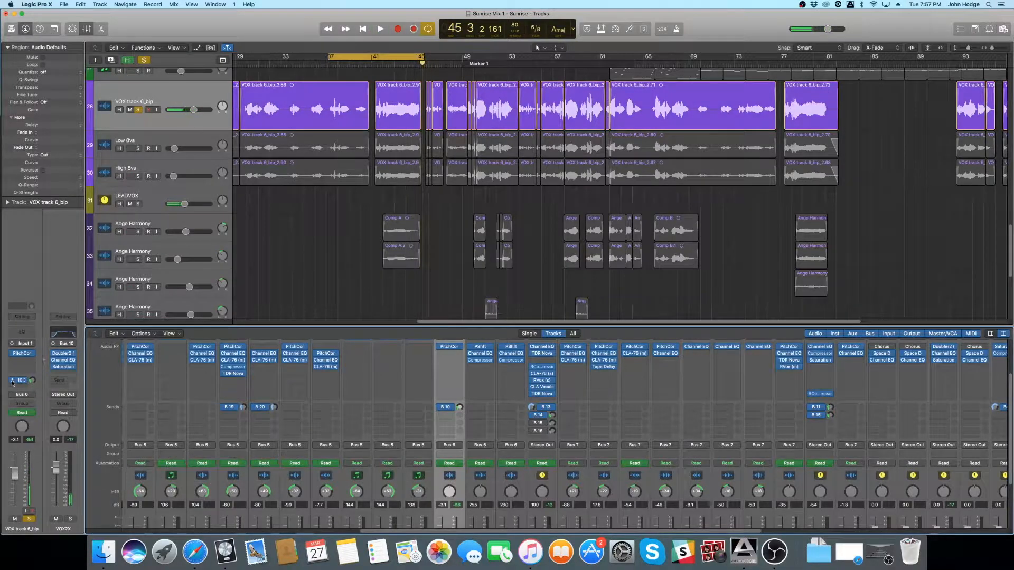
Shorten the cycle range to start at bar 41 and play it, switching the vocal's Bus 10 send off and on again
drag(328, 56, 372, 59)
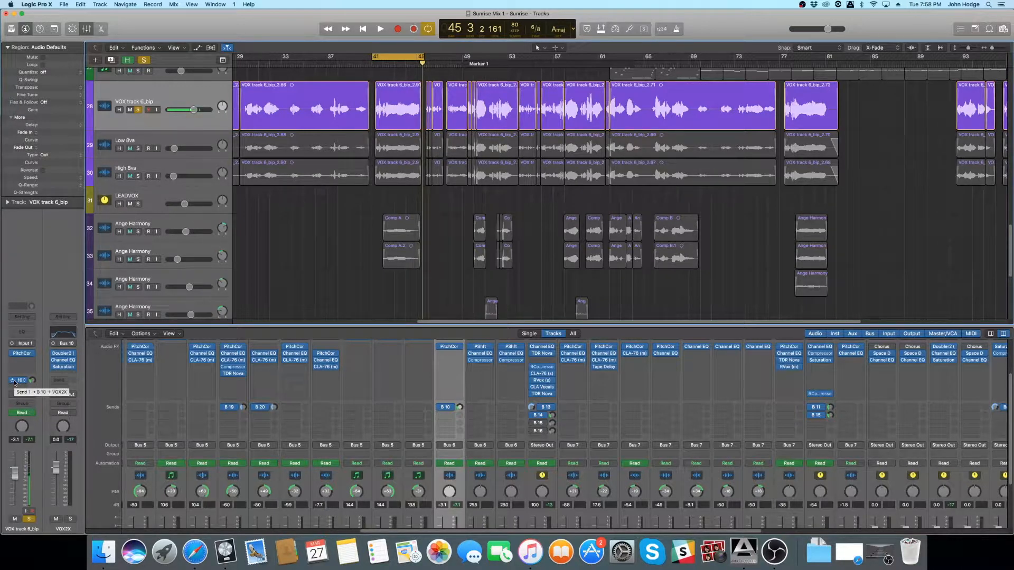
key(space)
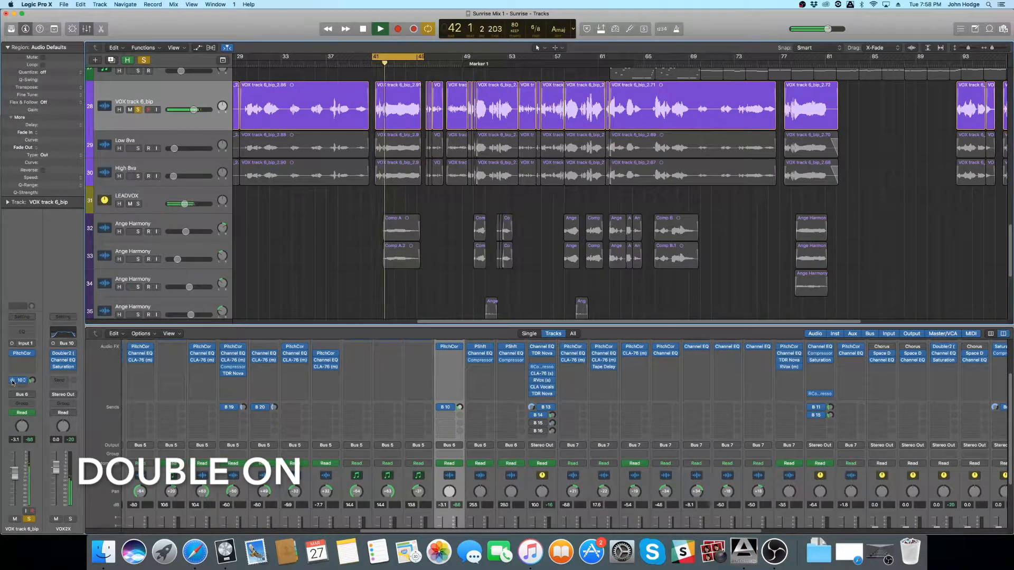
click(11, 380)
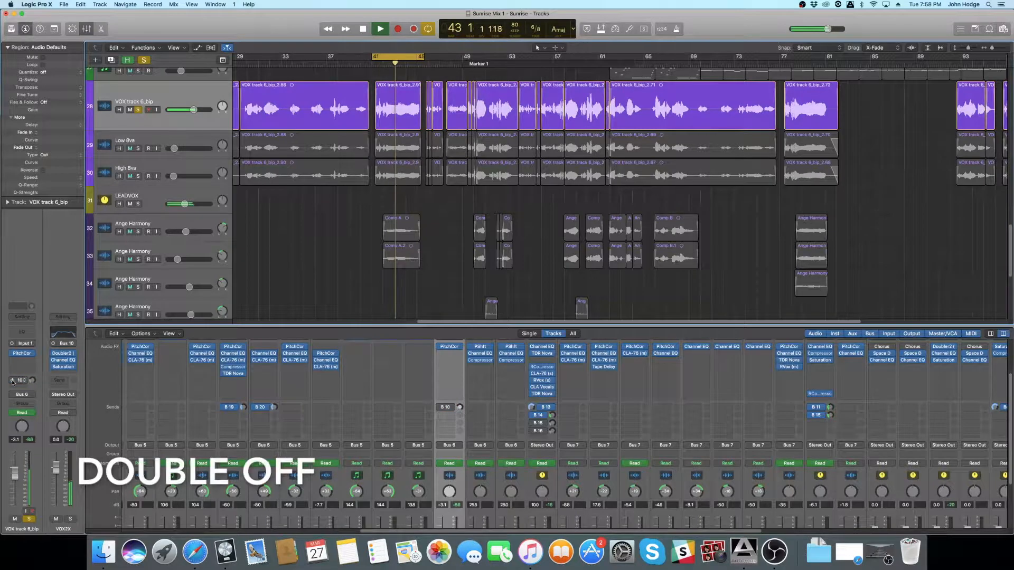
click(11, 381)
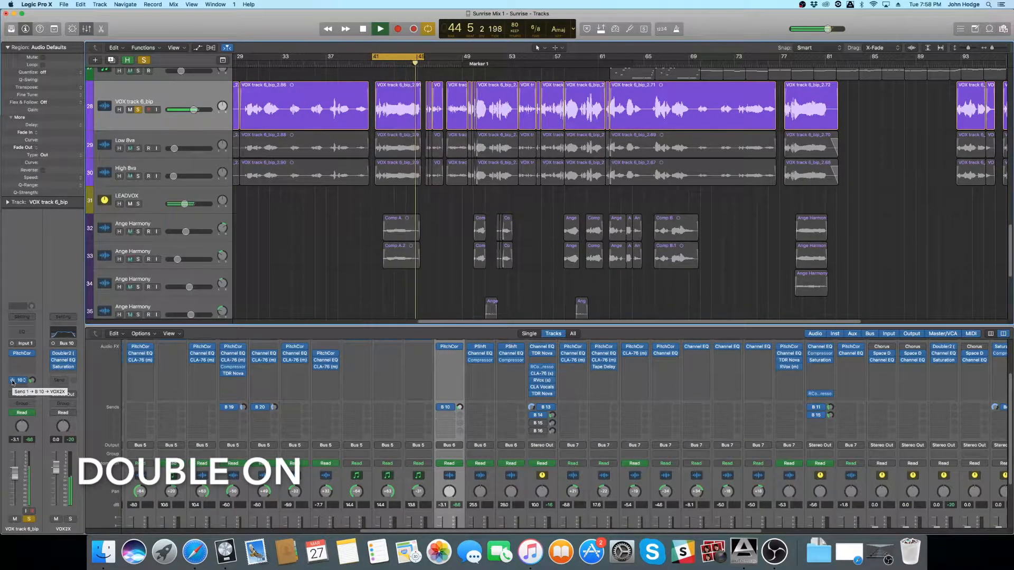
key(space)
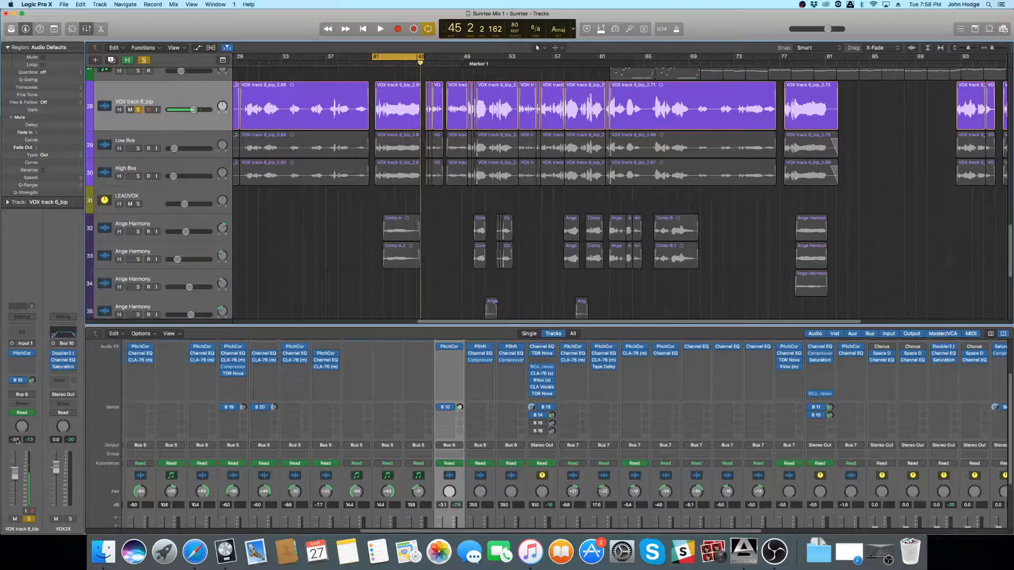
Examine the Pitch Correction settings on VOX track 6_bip
click(21, 353)
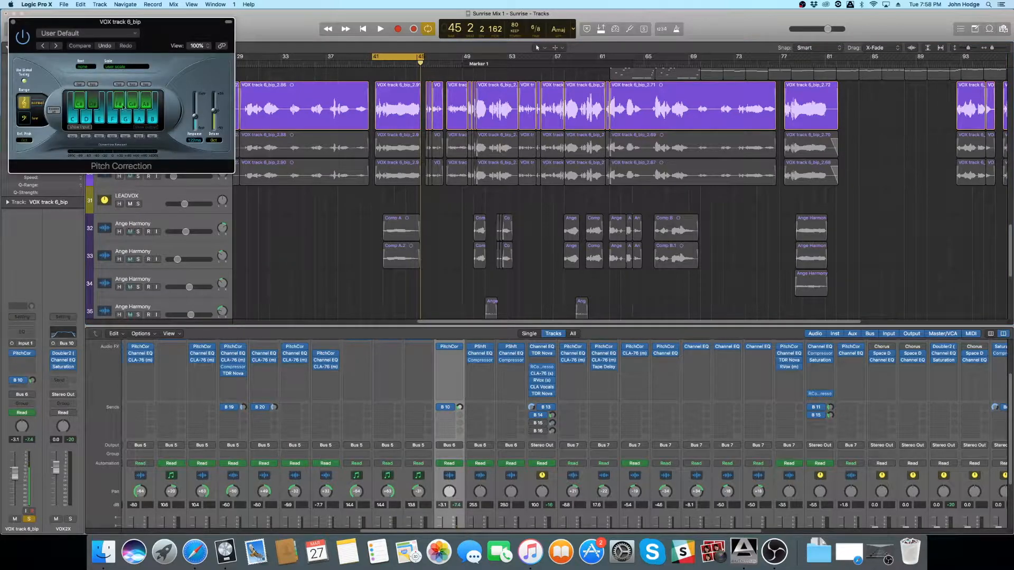
drag(161, 31, 346, 178)
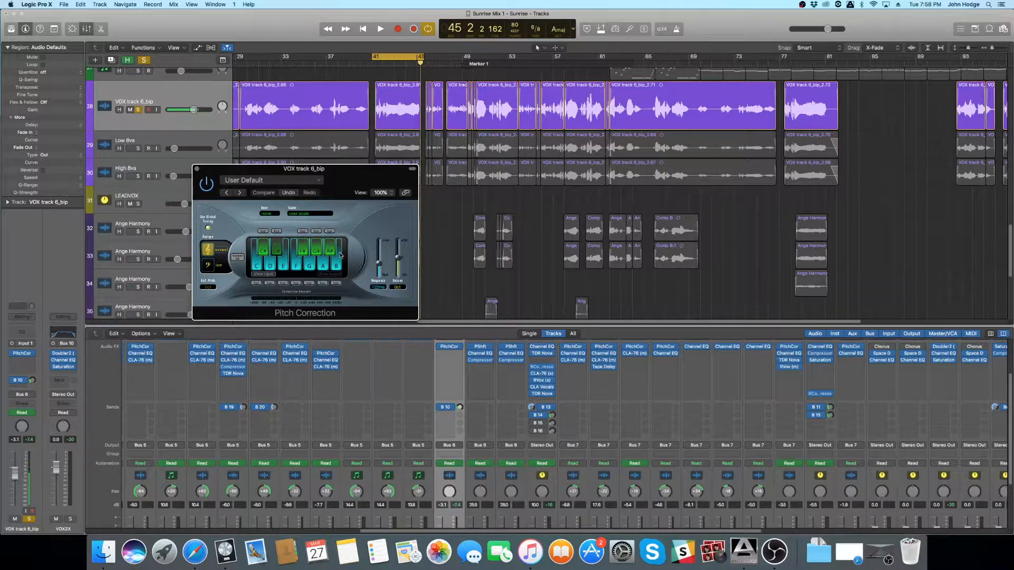
click(197, 170)
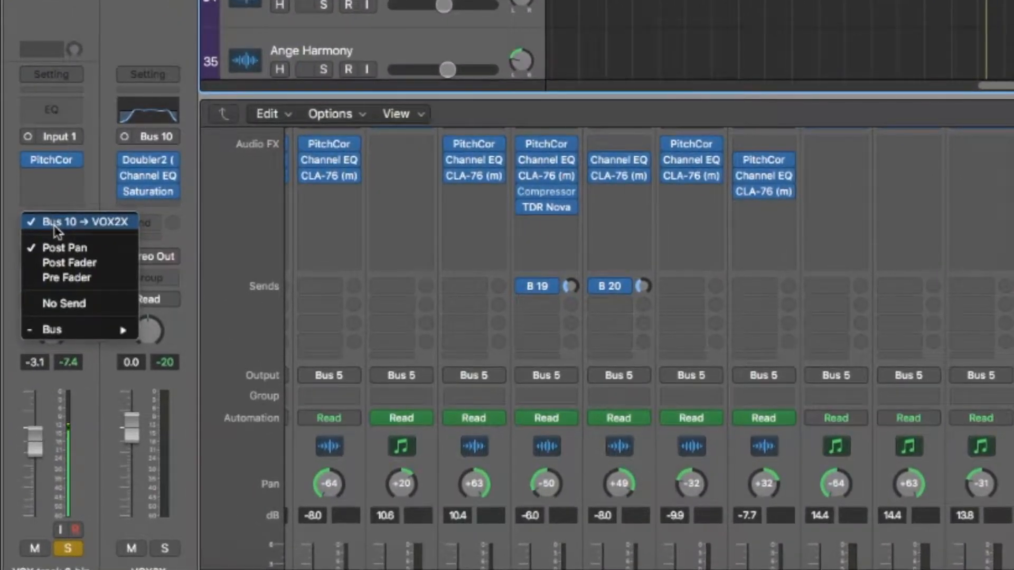
Check the vocal's Bus 10 send routing and examine the Doubler2 pan, delay, detune and EQ settings on the VOX2X aux
click(54, 227)
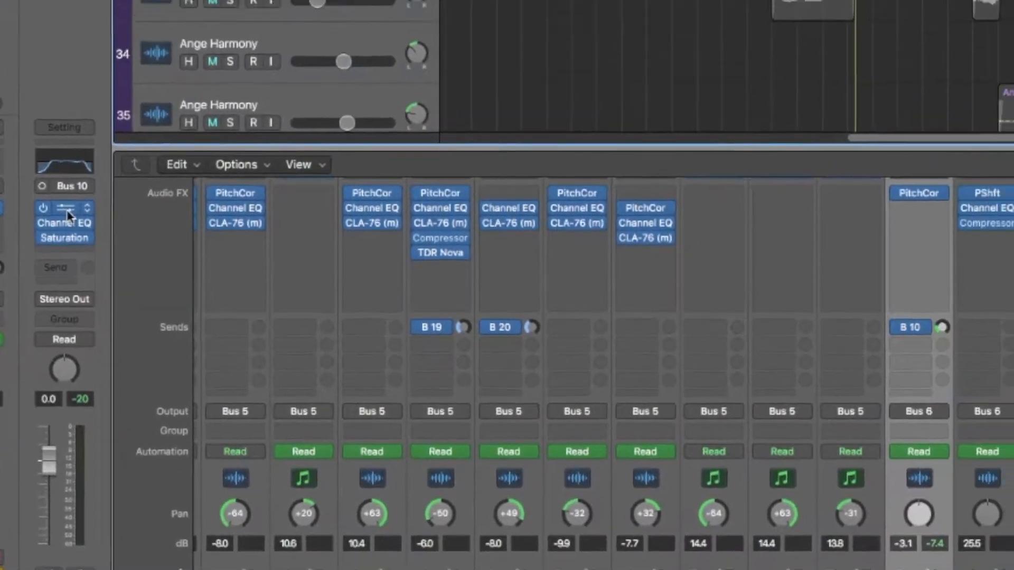
click(147, 160)
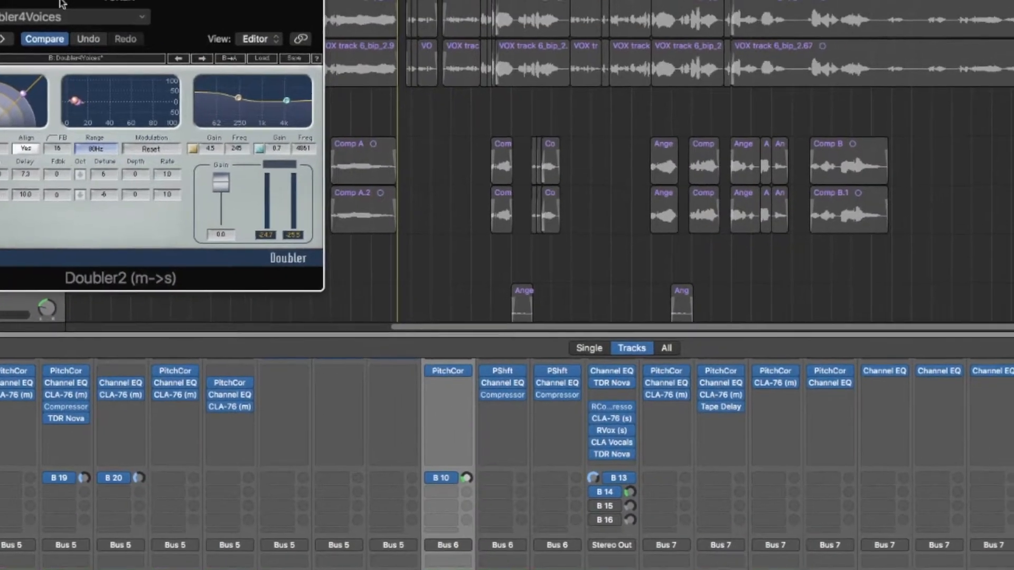
drag(58, 3, 612, 79)
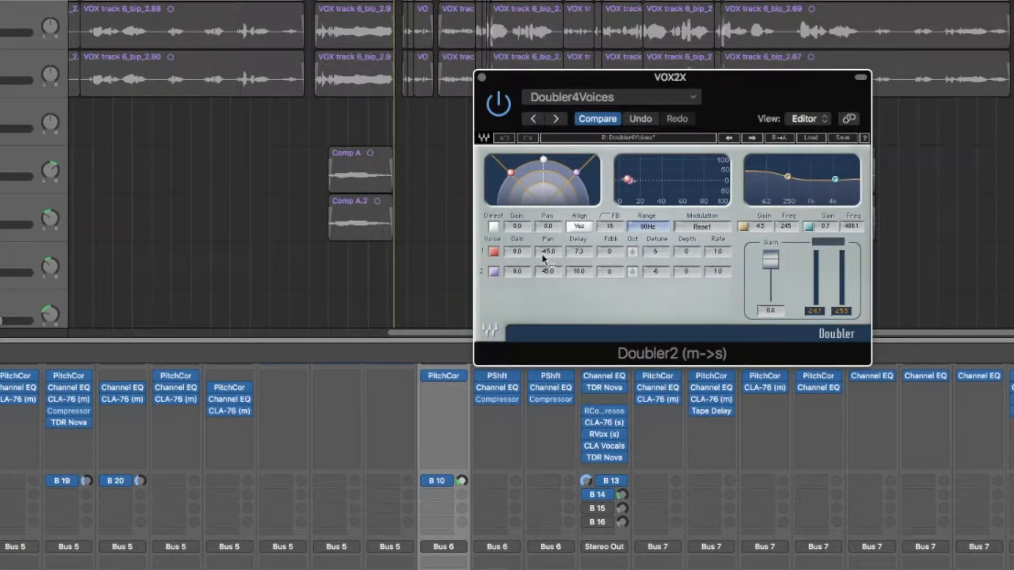
click(660, 276)
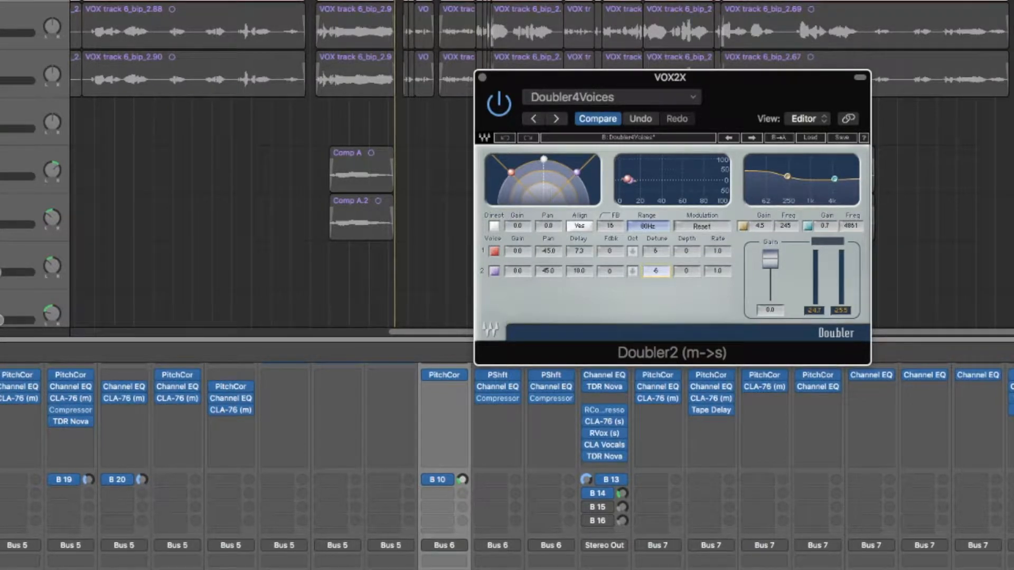
click(659, 252)
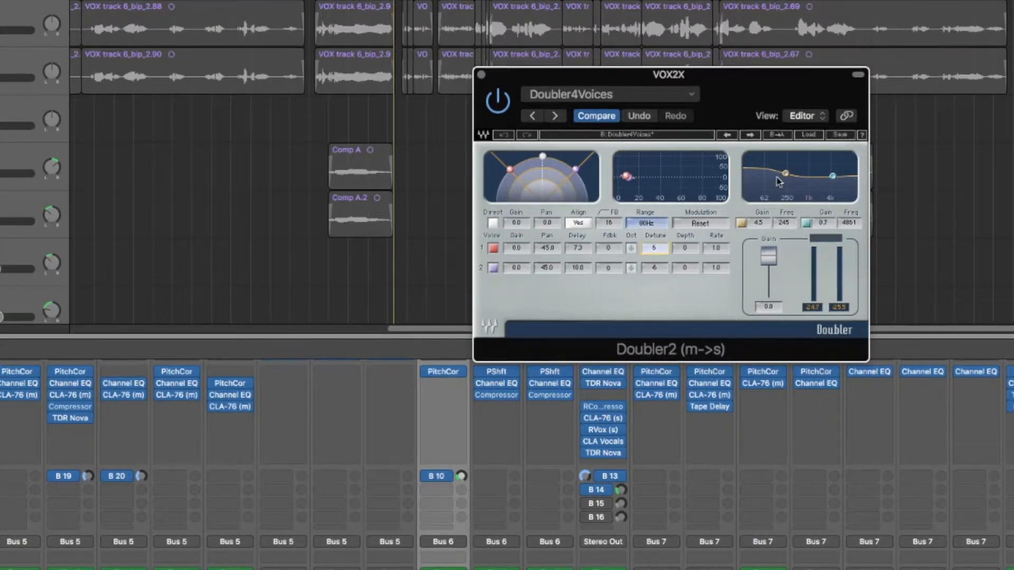
click(481, 75)
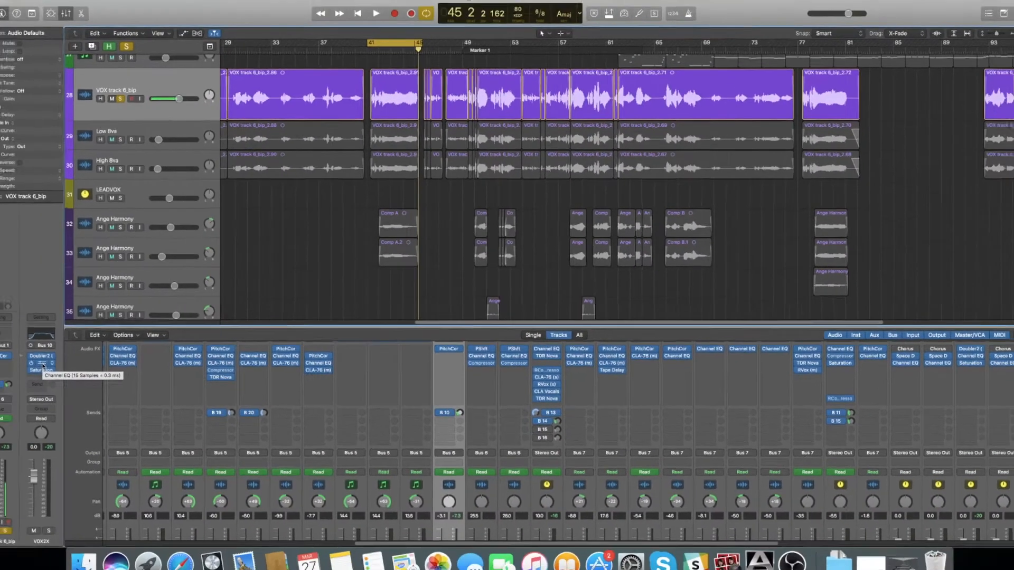
Examine the Channel EQ curve and the Saturation Knob settings on the VOX2X aux
click(64, 363)
drag(220, 30, 390, 180)
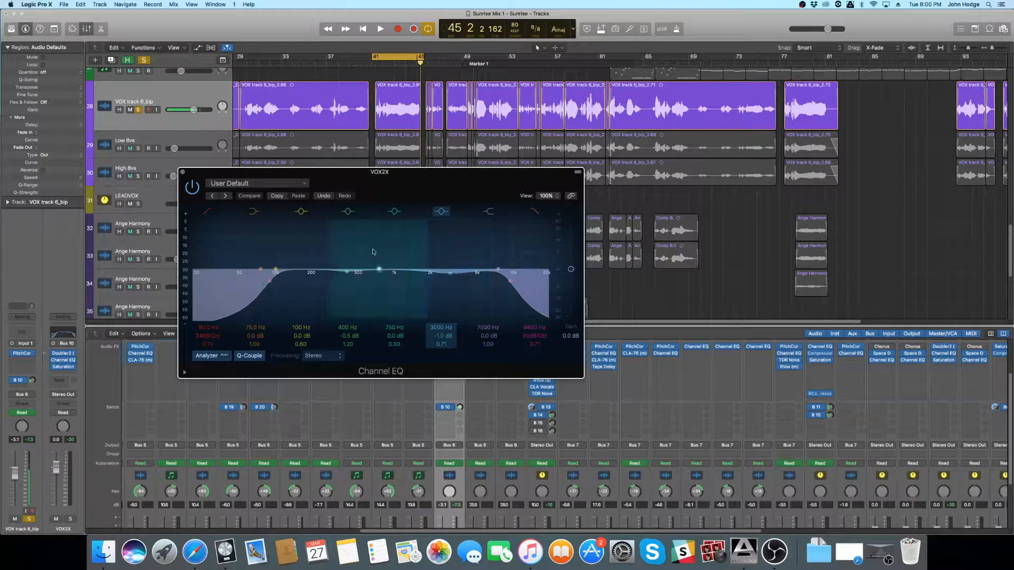
click(183, 172)
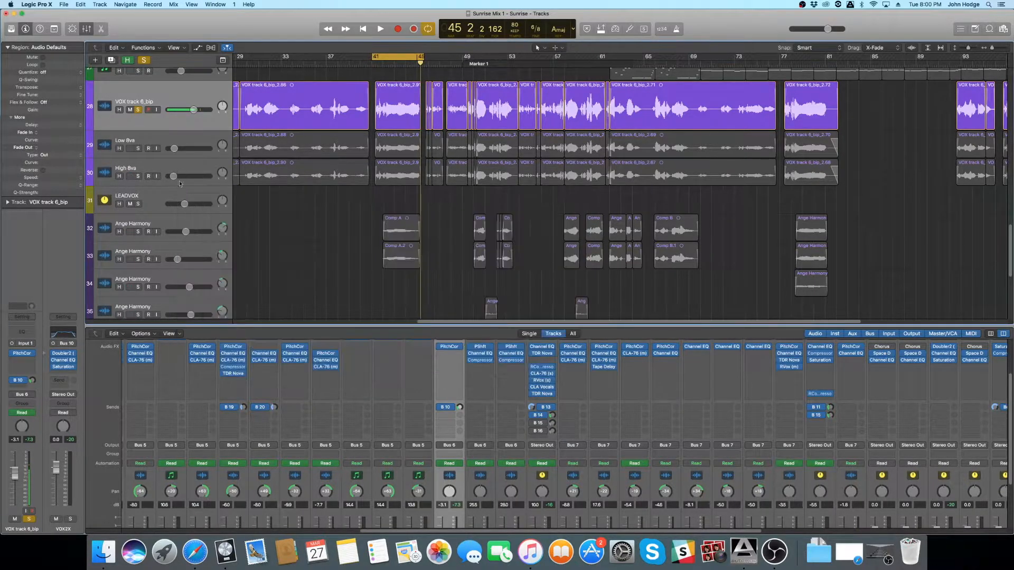
click(63, 368)
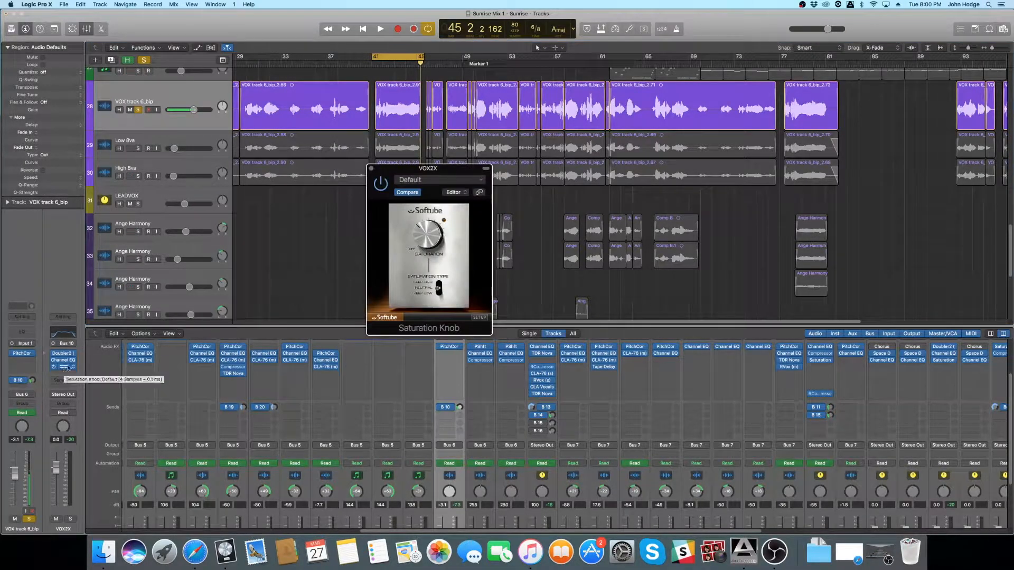
drag(469, 175, 416, 172)
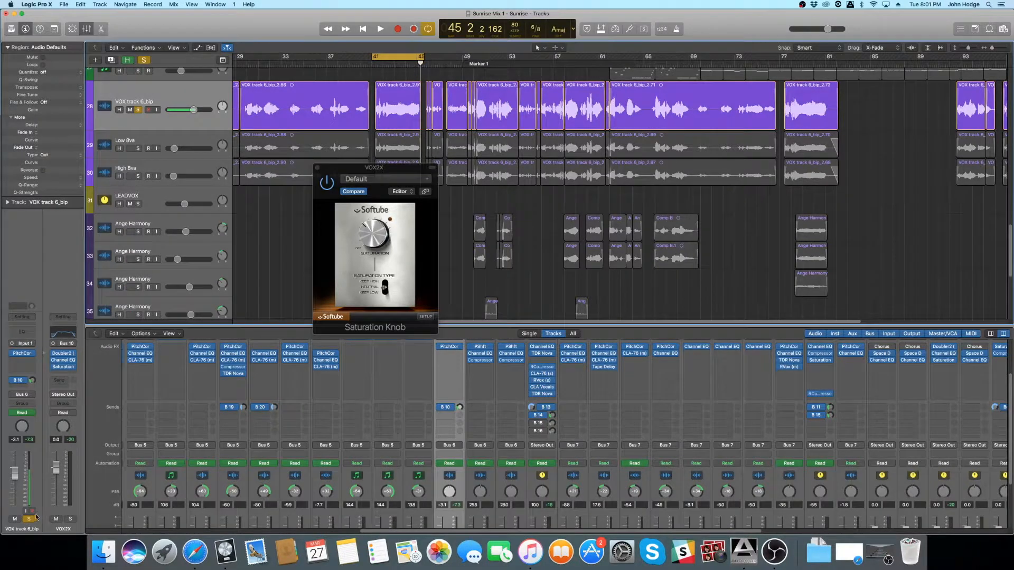
Solo the VOX2X aux instead of the lead vocal, play the cycle to hear the double alone, and close the Saturation Knob
click(70, 519)
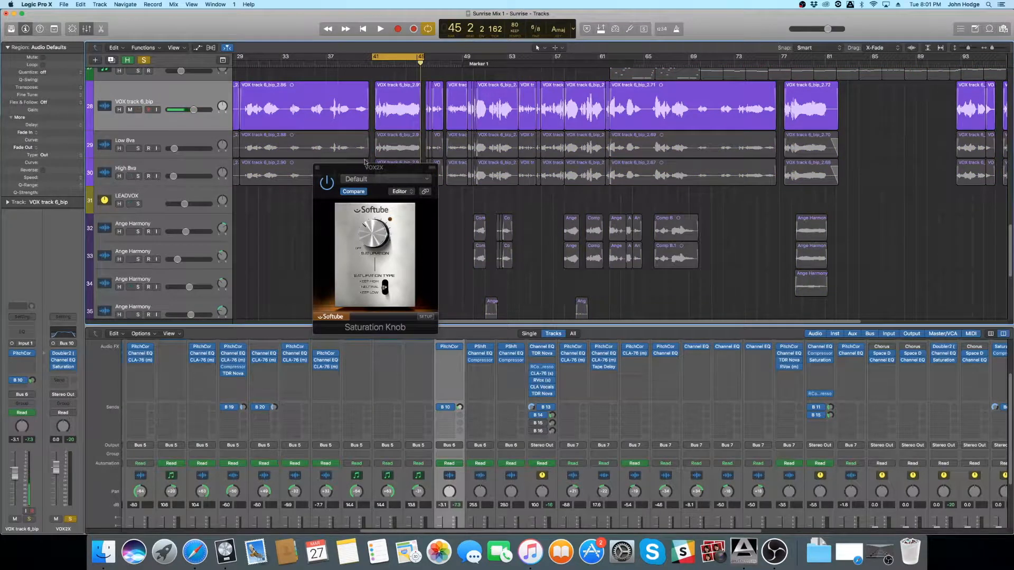
drag(363, 169, 299, 257)
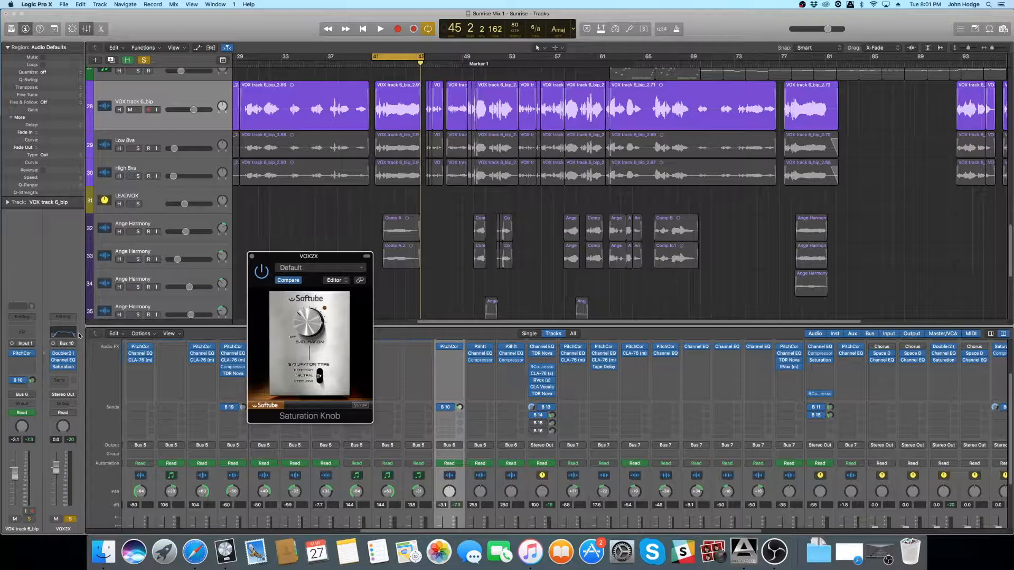
key(space)
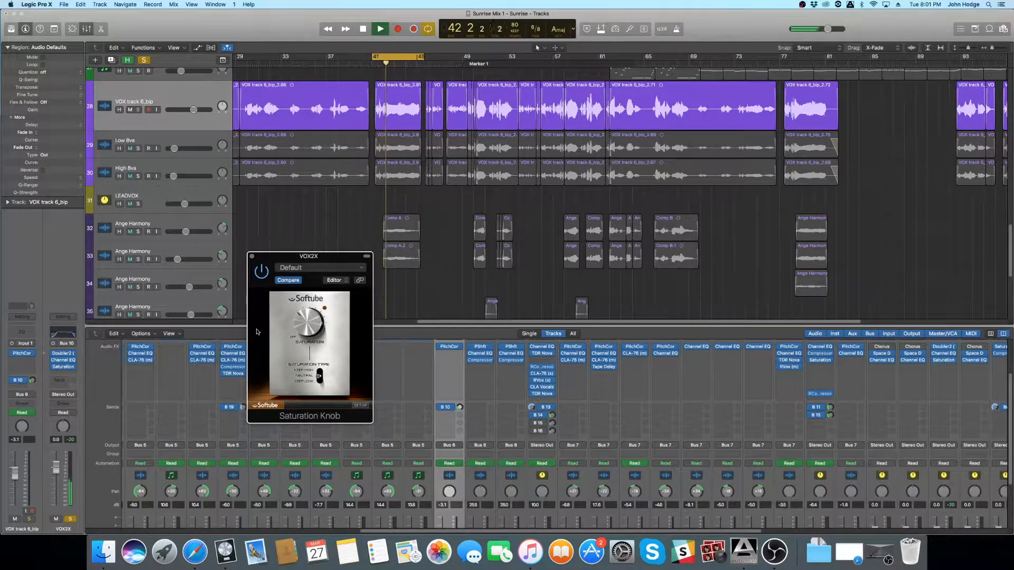
key(space)
click(251, 258)
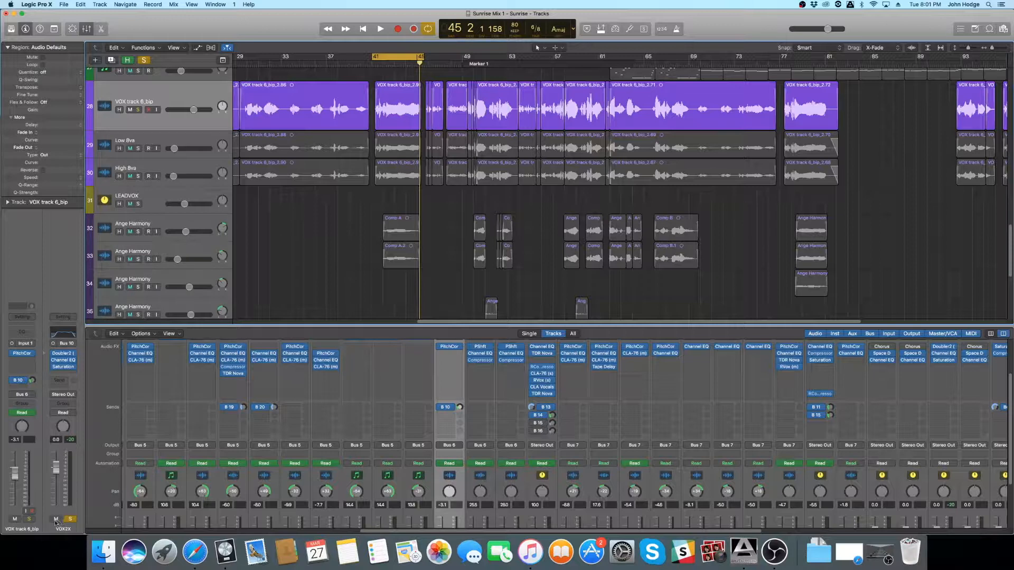
Solo the lead vocal together with the VOX2X aux and compare playback with the Bus 10 send bypassed and enabled
click(30, 519)
click(71, 520)
click(71, 519)
mouse_move(14, 384)
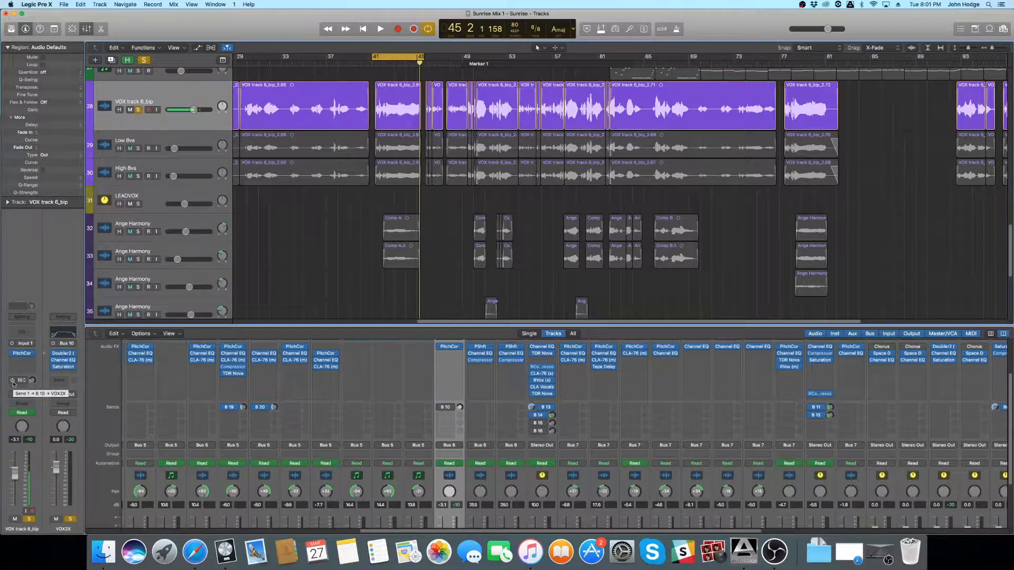
key(space)
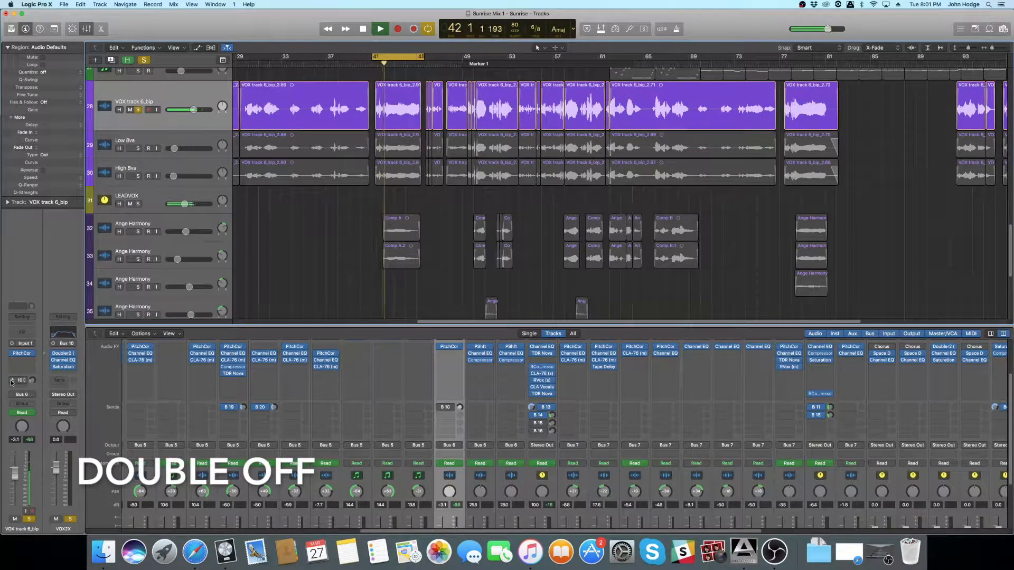
click(11, 380)
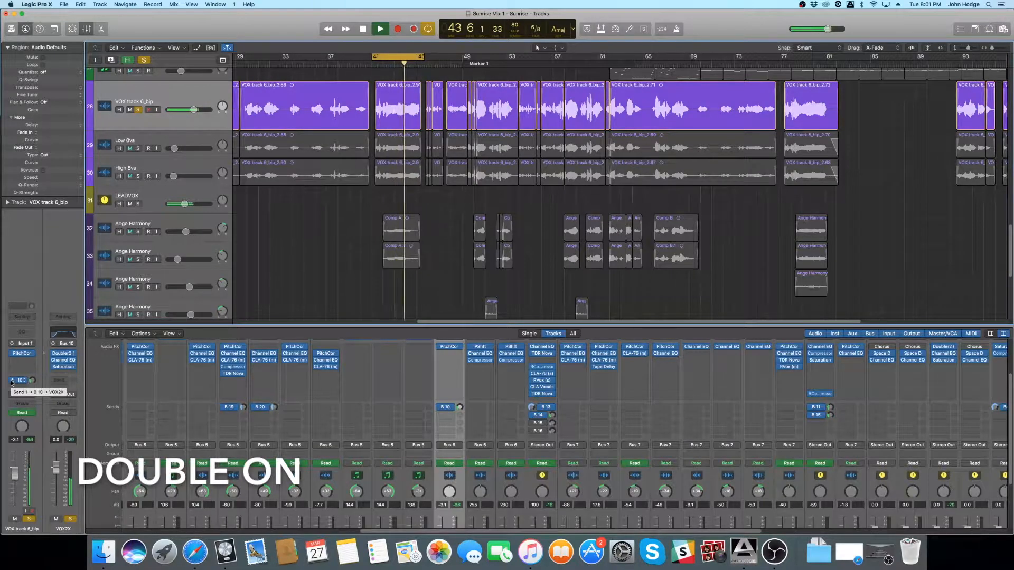
key(space)
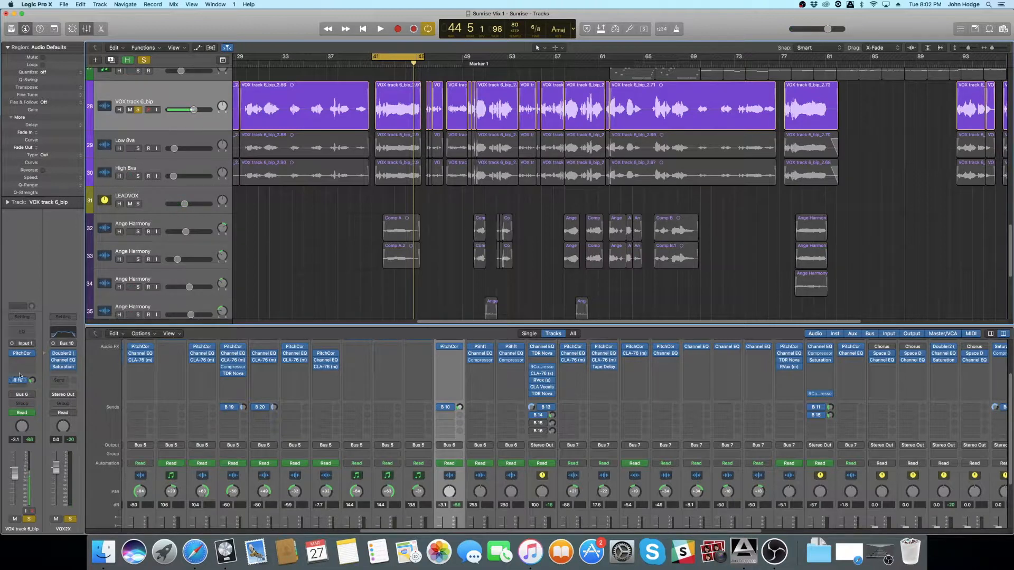
Redefine the cycle range to run from about bar 42 to bar 45, over the Comp A harmony region
click(389, 59)
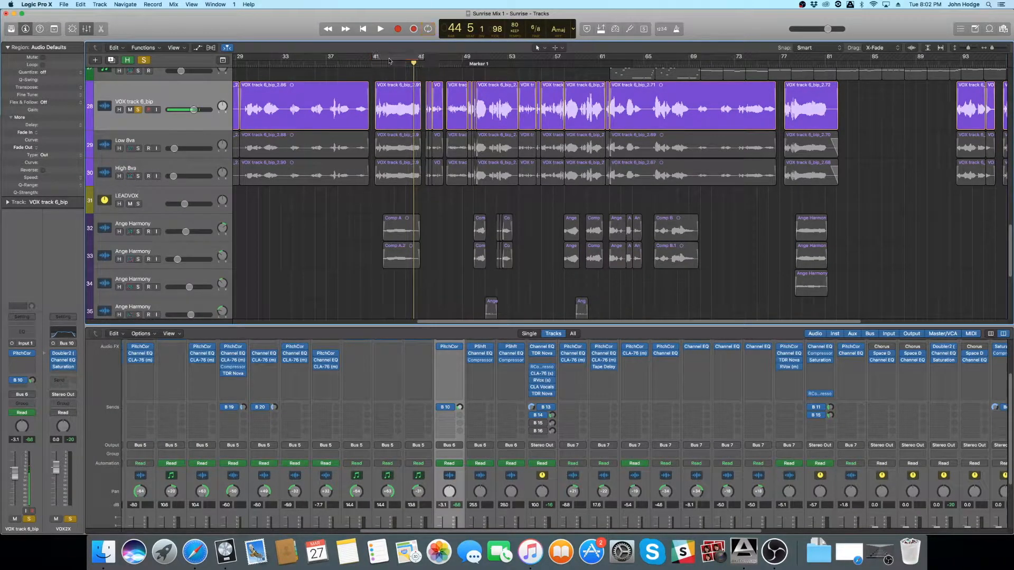
click(392, 57)
drag(372, 58, 417, 57)
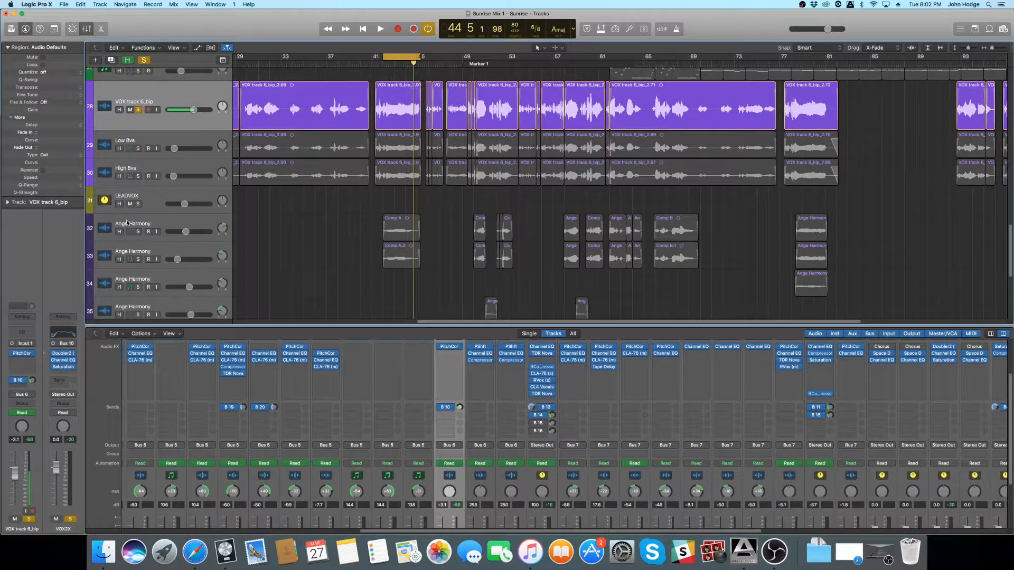
Solo harmony track 32 instead of the lead vocal, keep track 33 unsoloed, and play the cycle
click(137, 232)
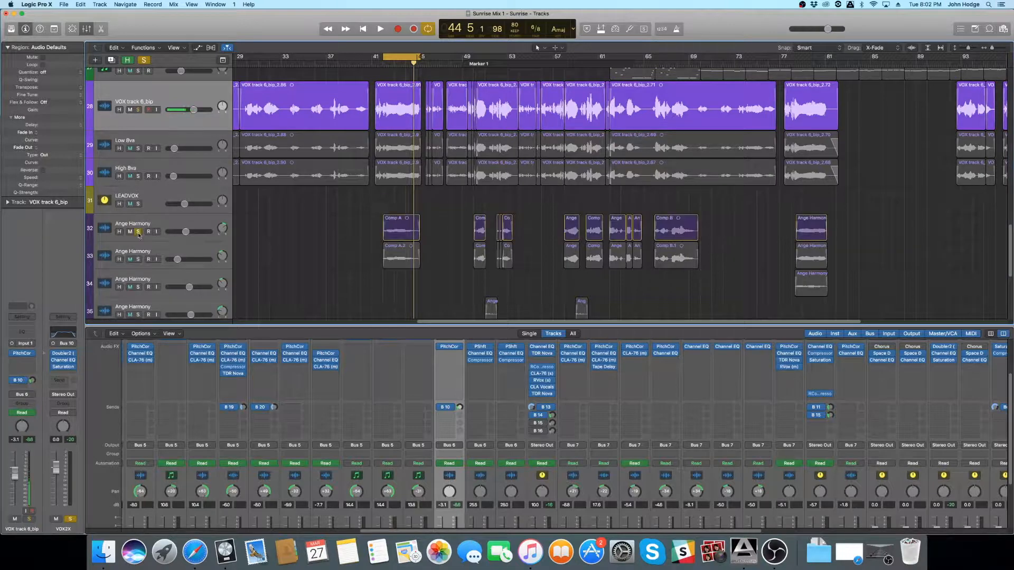
click(138, 259)
scroll(139, 248, down, 3)
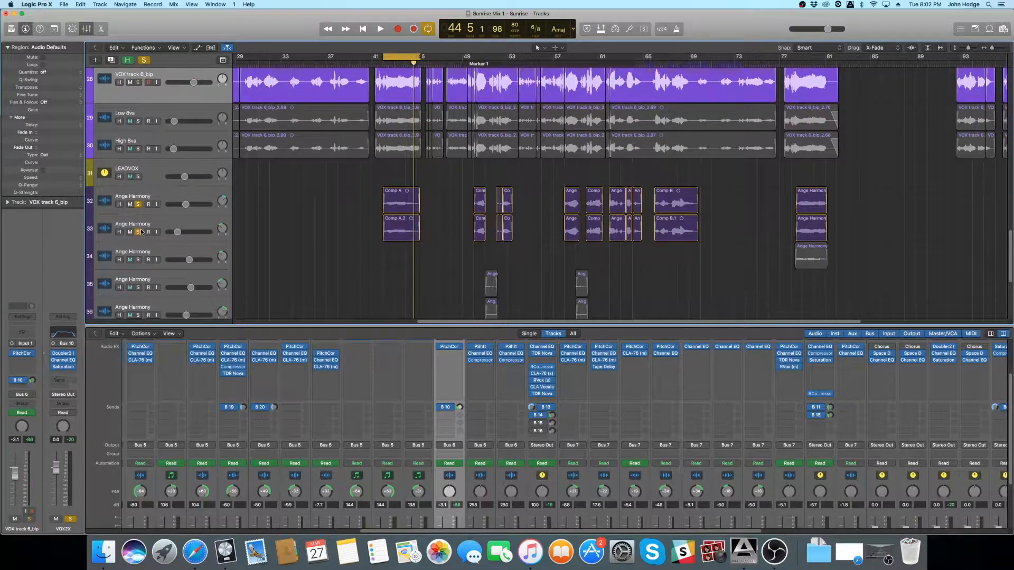
click(138, 232)
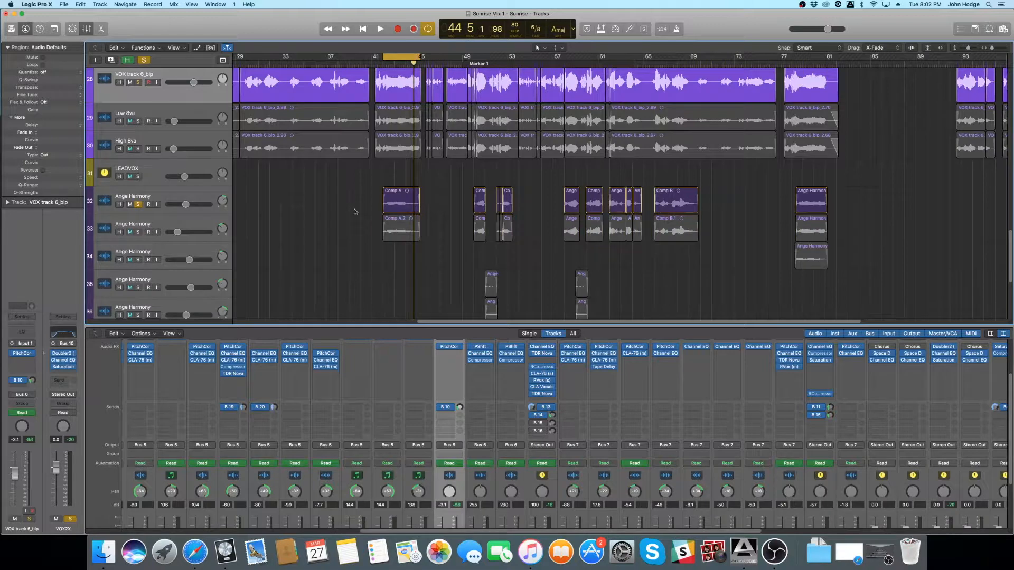
click(388, 199)
key(shift+space)
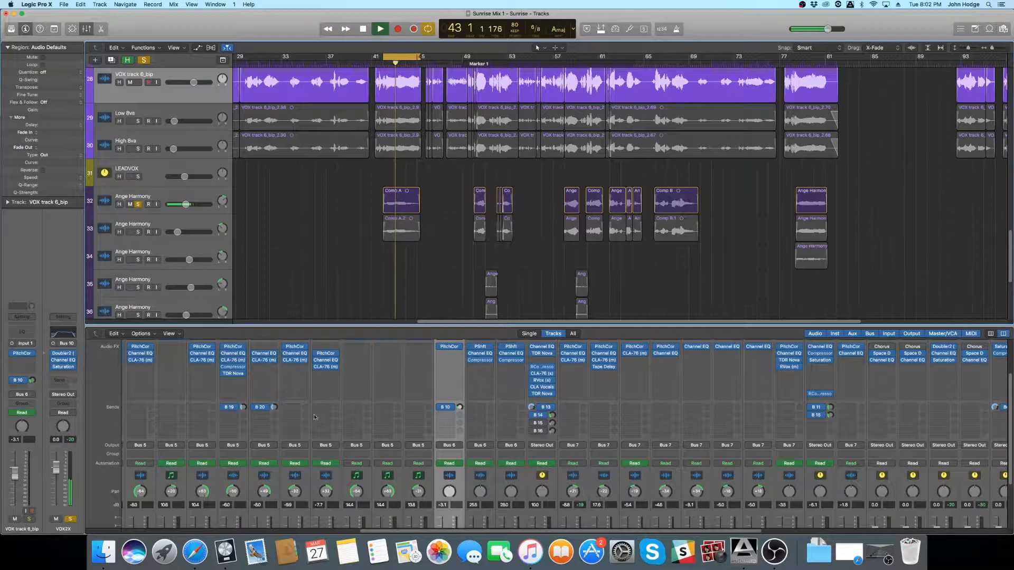
Unsolo the VOX2X aux in the mixer and replay the cycle to hear harmony track 32 without the double
scroll(490, 451, down, 3)
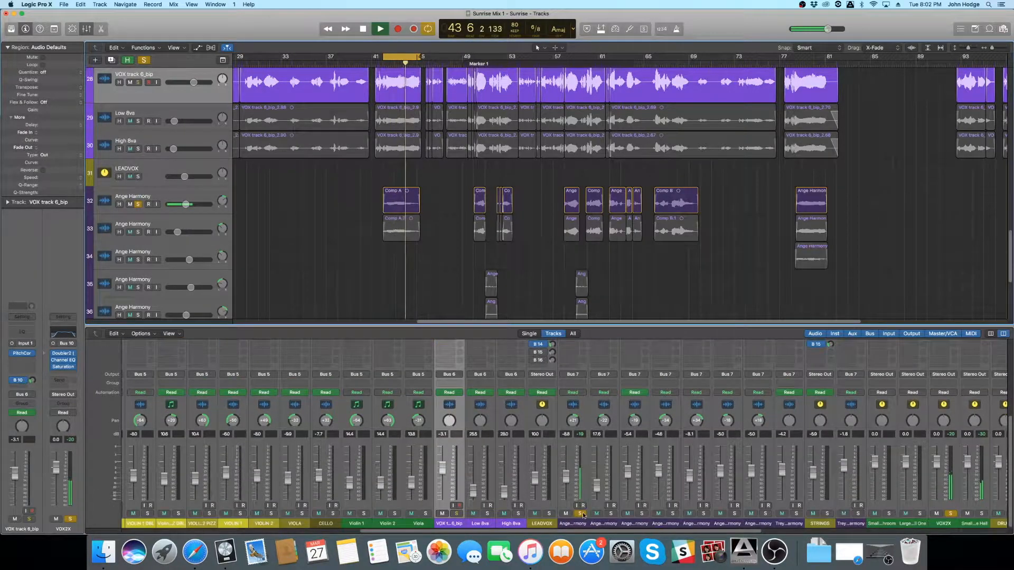
click(950, 516)
key(space)
key(space)
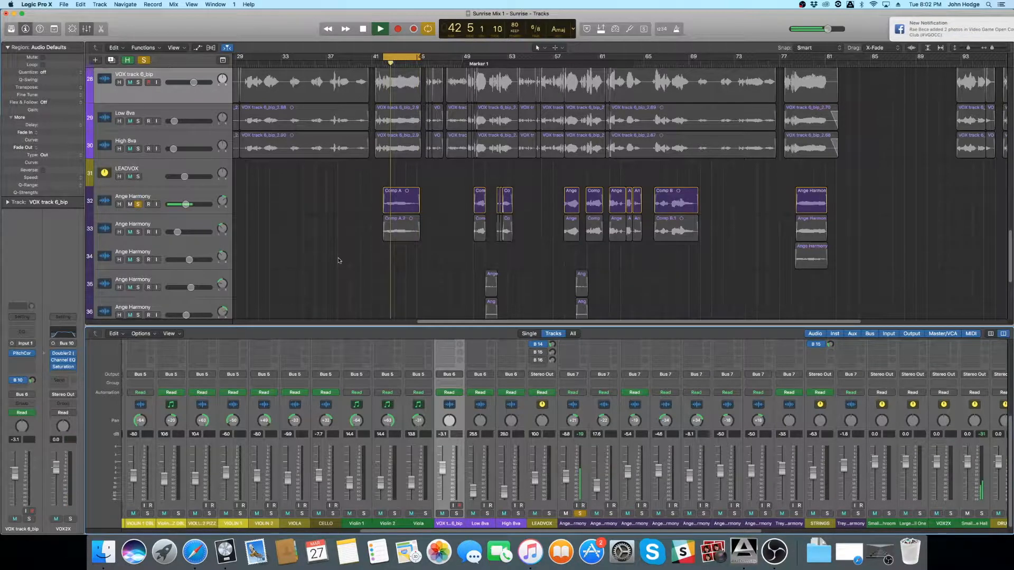
key(space)
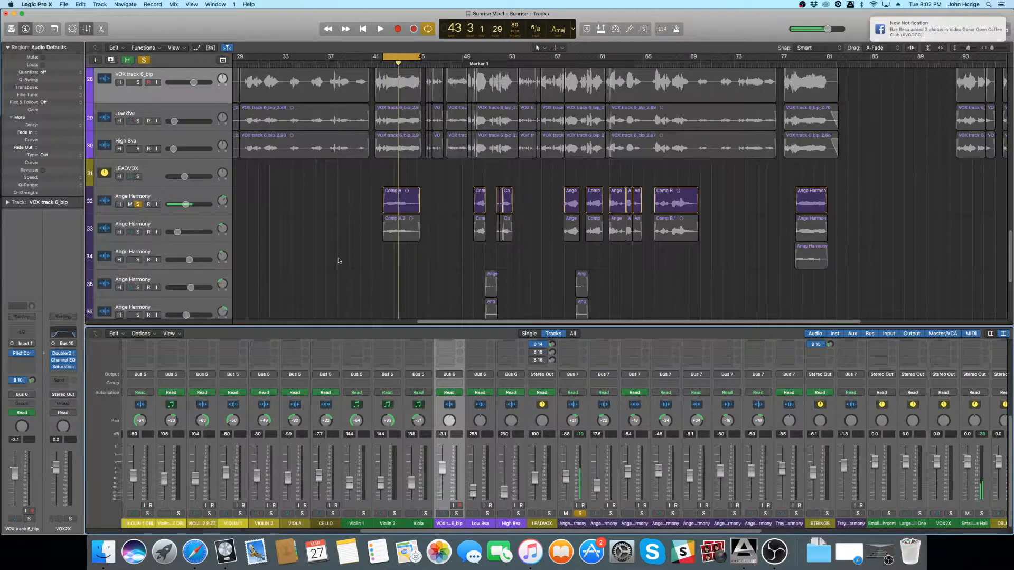
Compare the Comp A region with its Comp A.2 copy on harmony track 33, and solo track 33 too
click(412, 198)
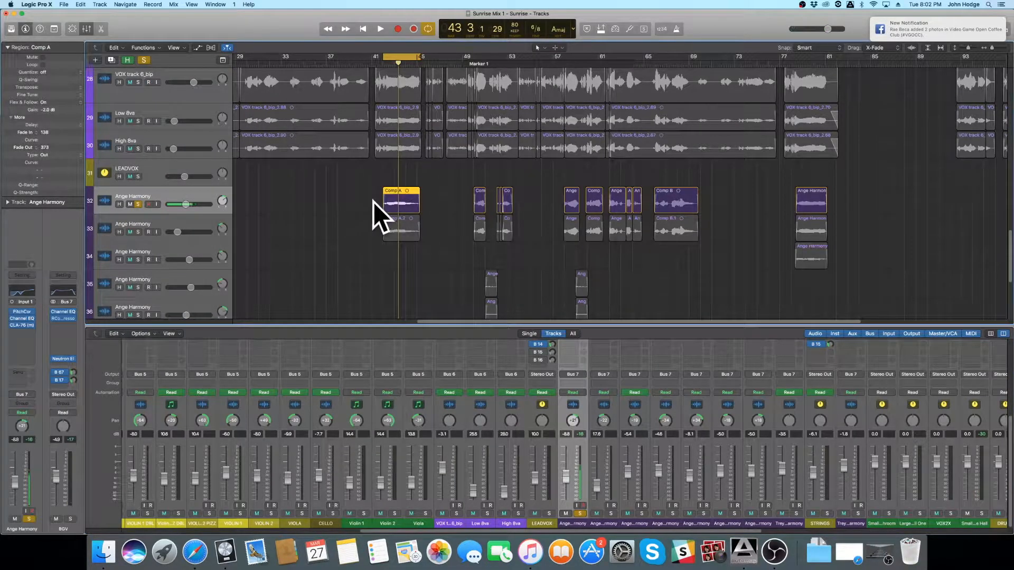
click(198, 225)
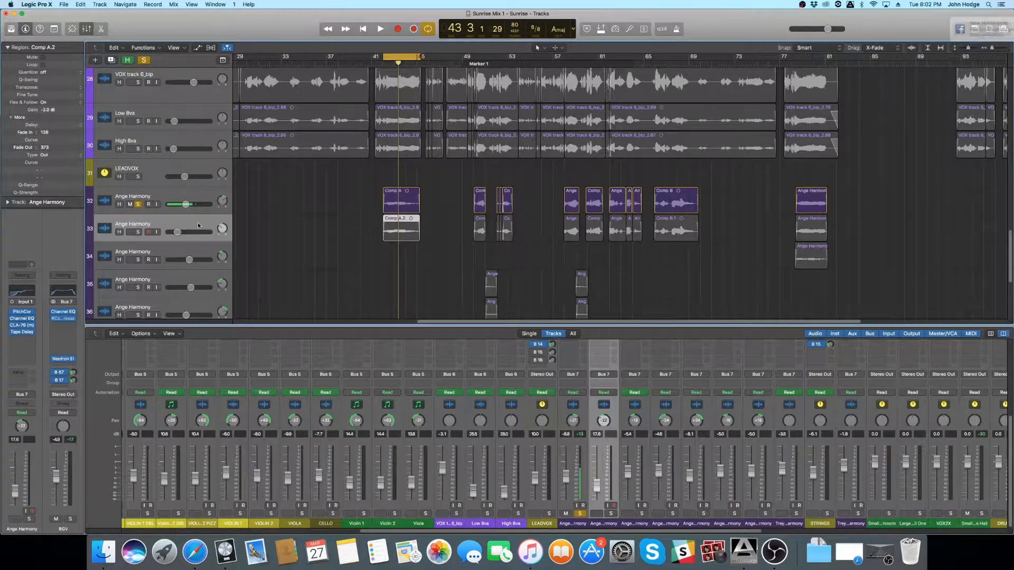
click(139, 232)
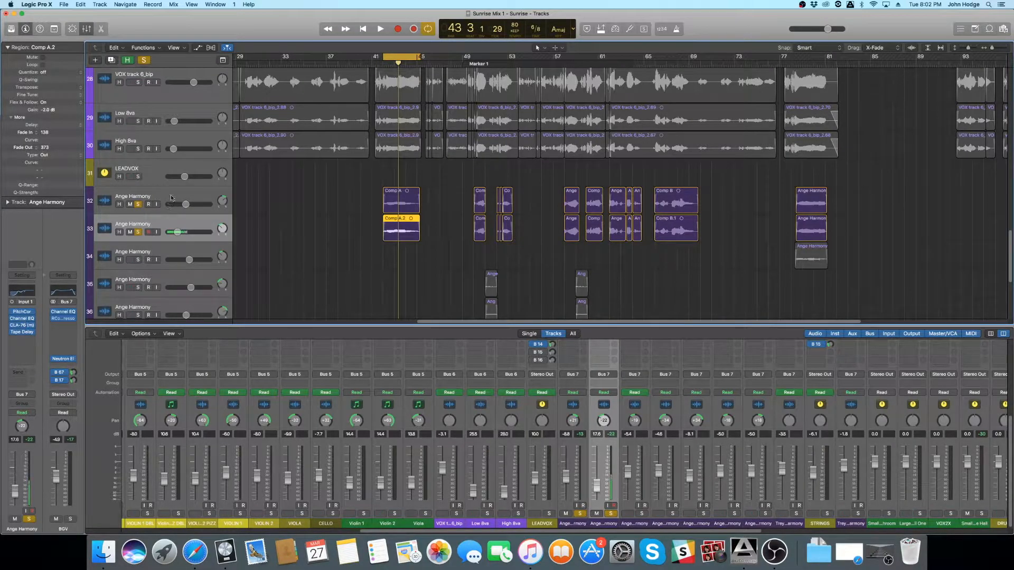
Open the Tape Delay on harmony track 33 and examine its delay time, feedback, filter and output settings
click(23, 333)
drag(474, 196, 319, 220)
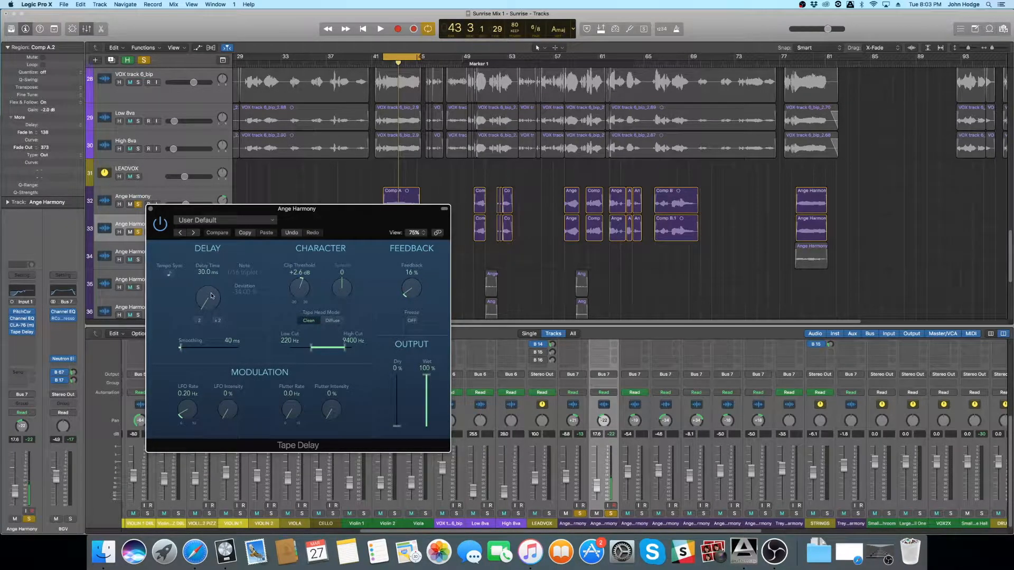
drag(378, 218, 576, 275)
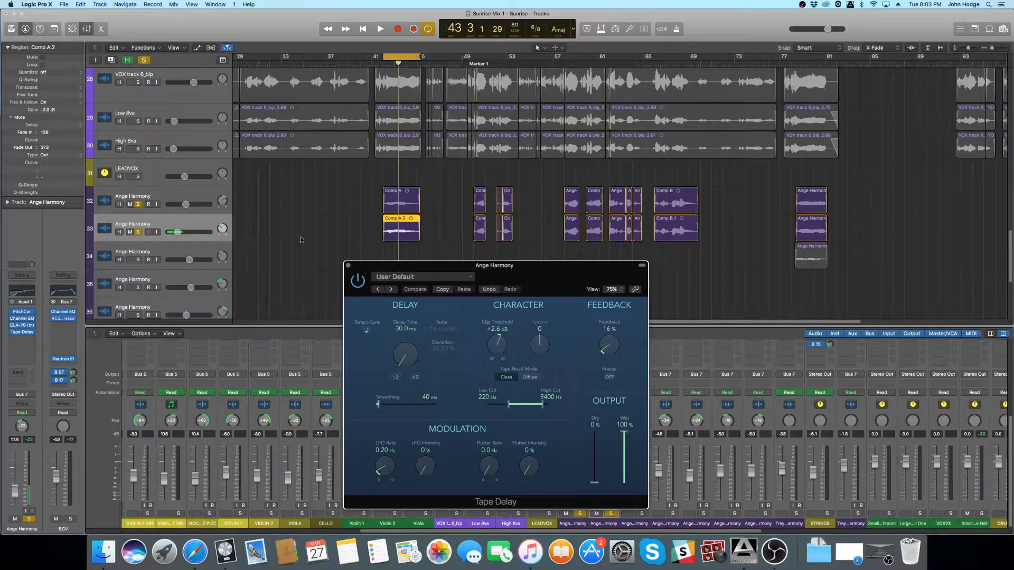
Play the cycle with harmony track 33 unsoloed and soloed to compare, and check the pan positions of both harmony tracks
click(138, 232)
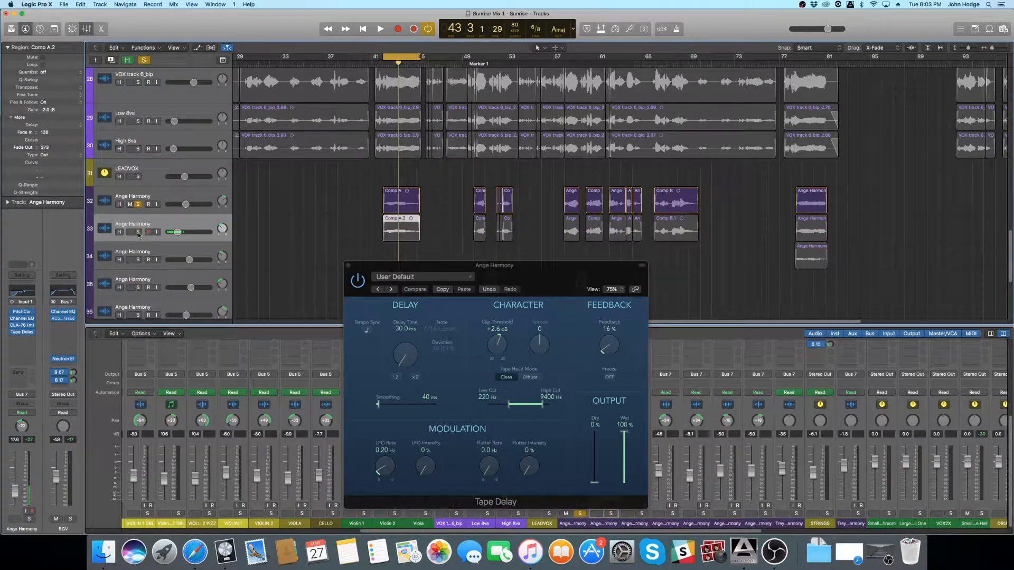
key(space)
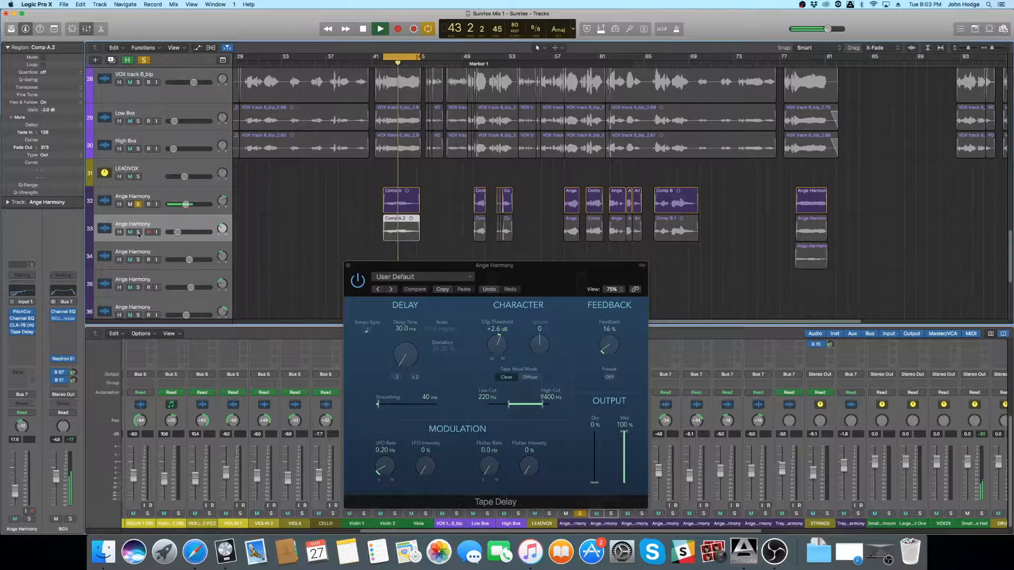
click(138, 232)
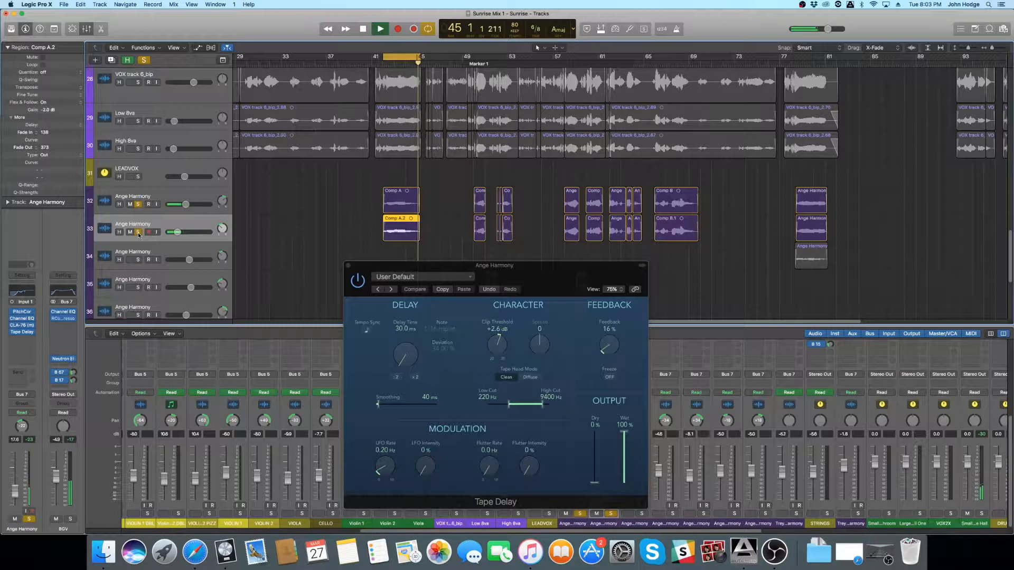
key(space)
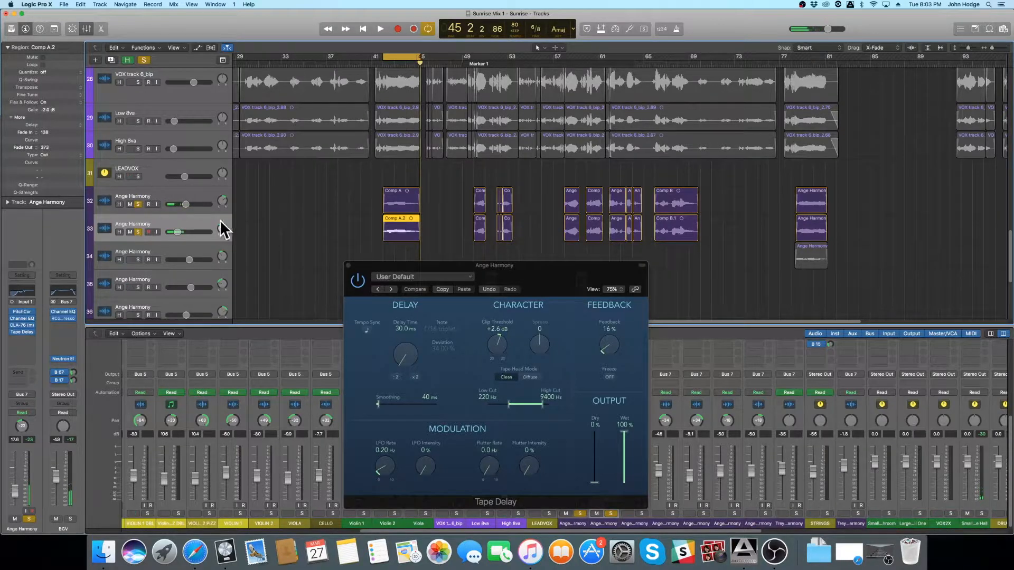
mouse_move(222, 202)
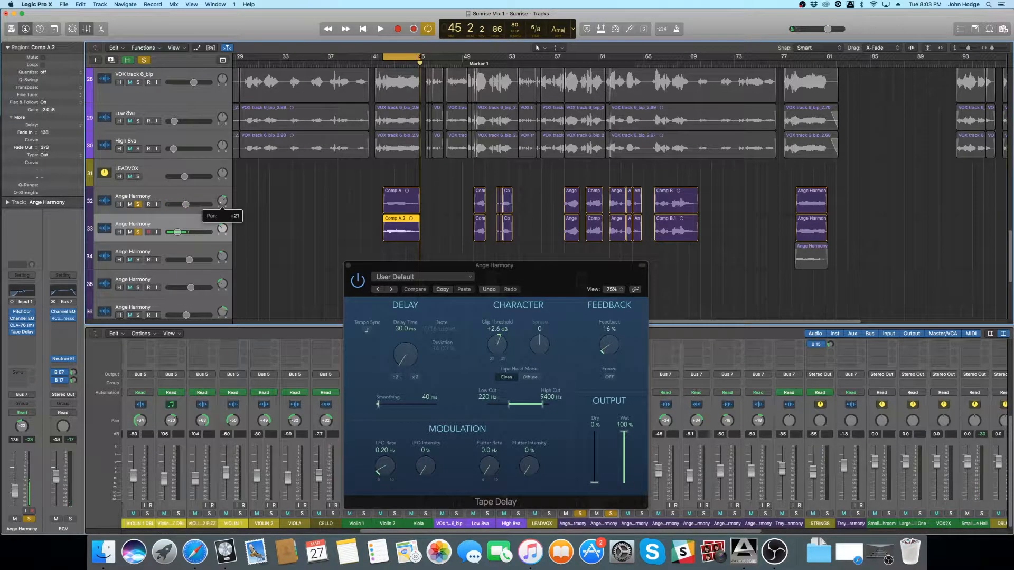
mouse_move(224, 230)
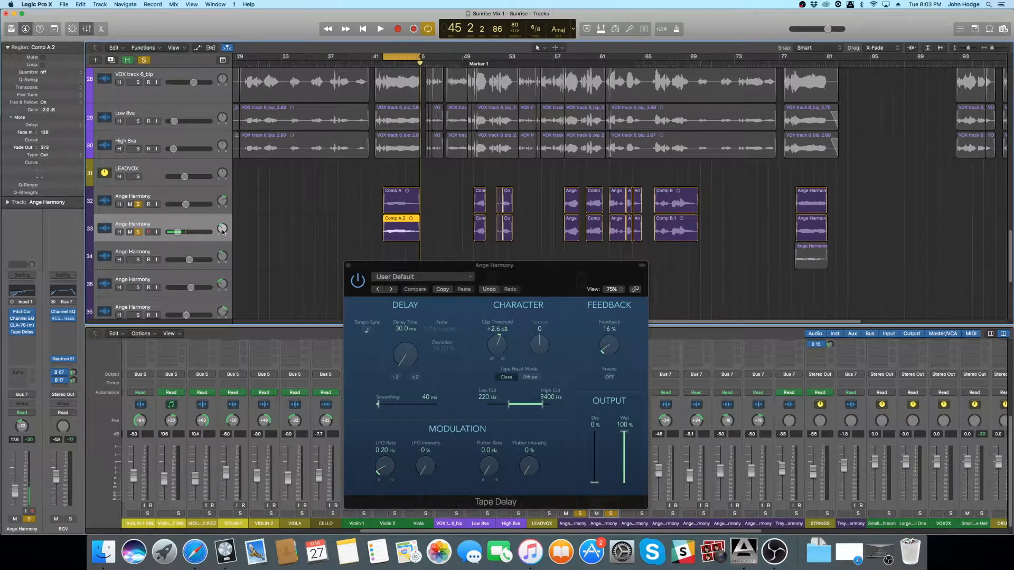
Compare playback with the Tape Delay on harmony track 33 bypassed and enabled, and close the plug-in window
click(358, 284)
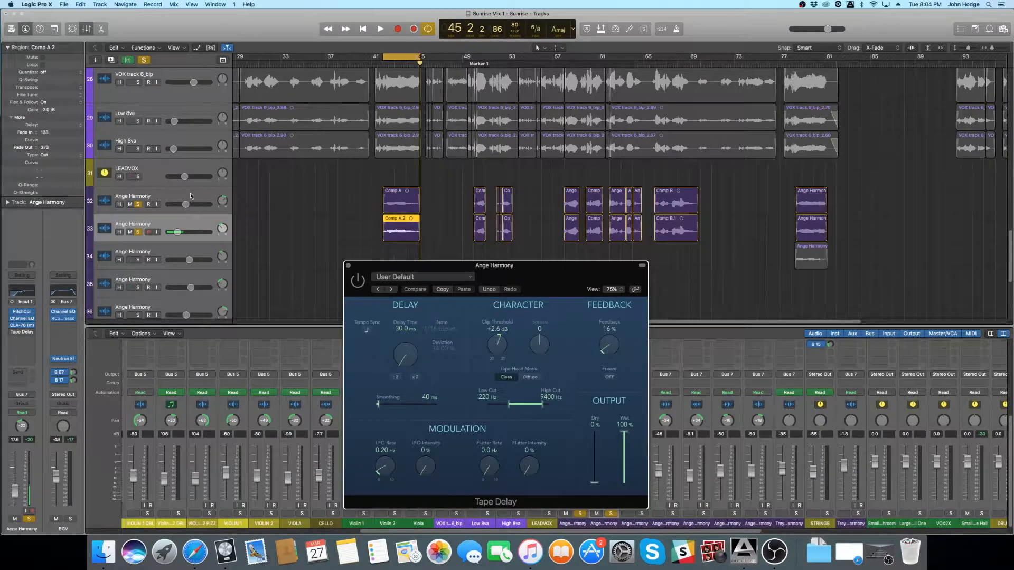
key(space)
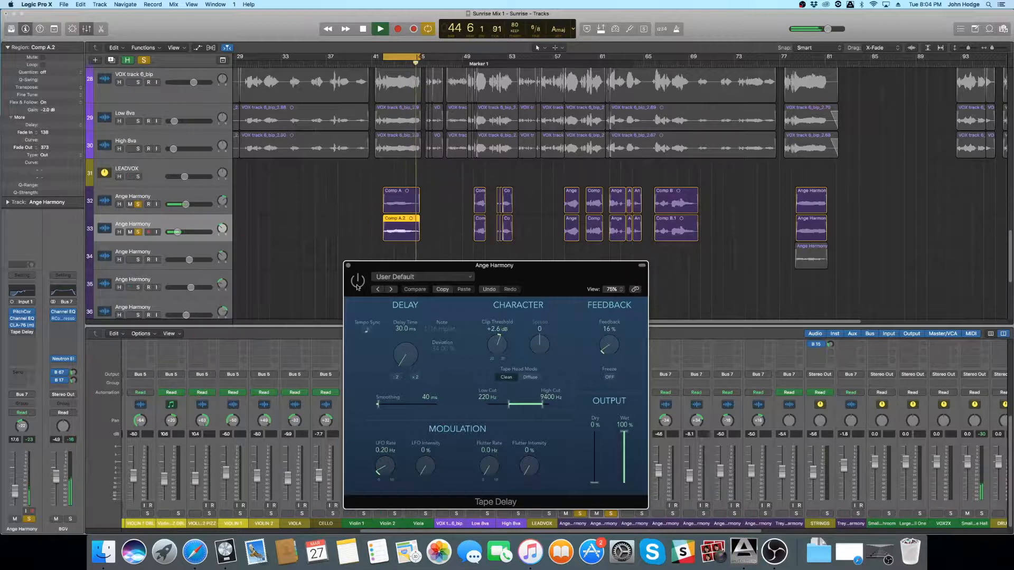
key(space)
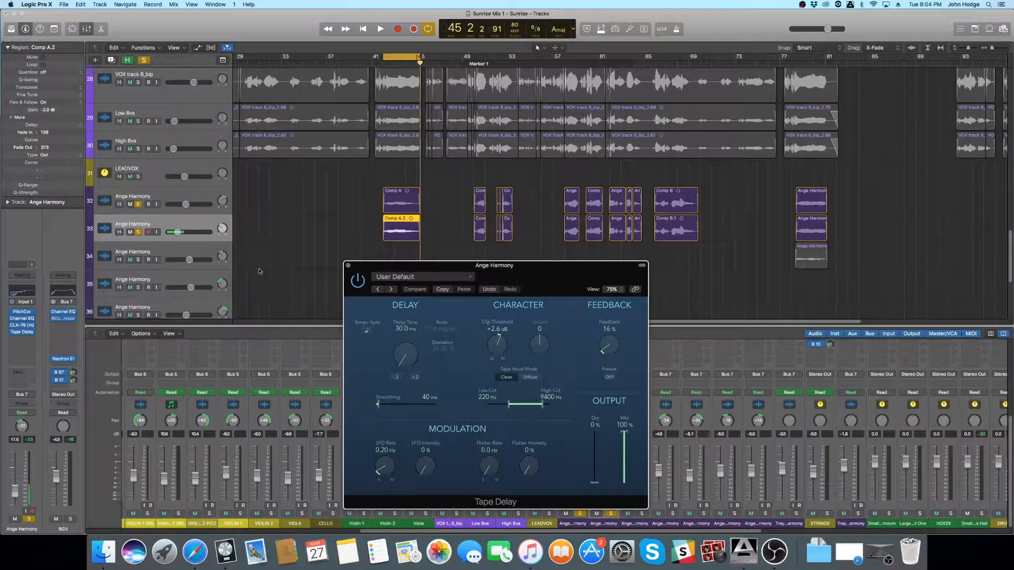
click(348, 266)
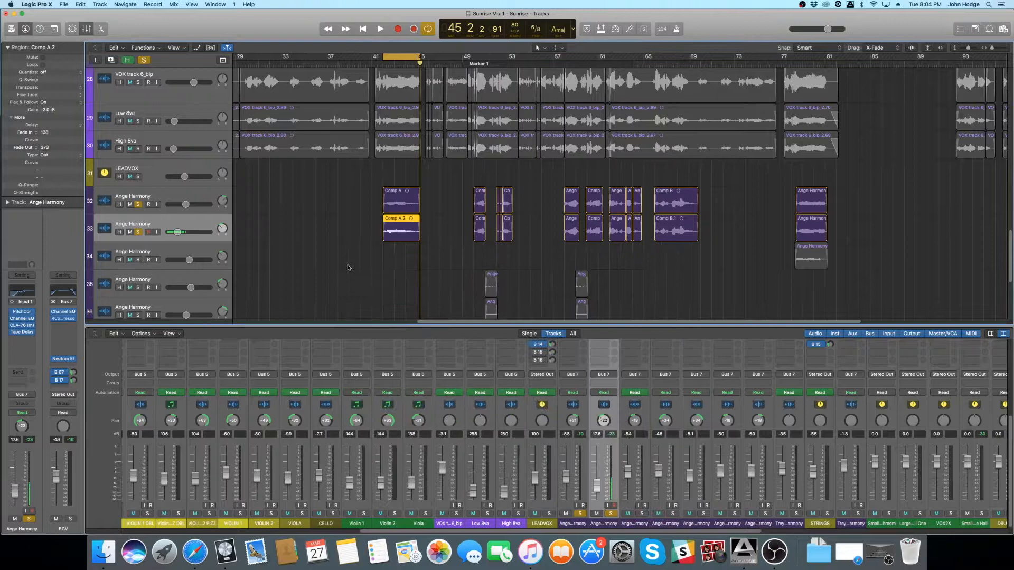